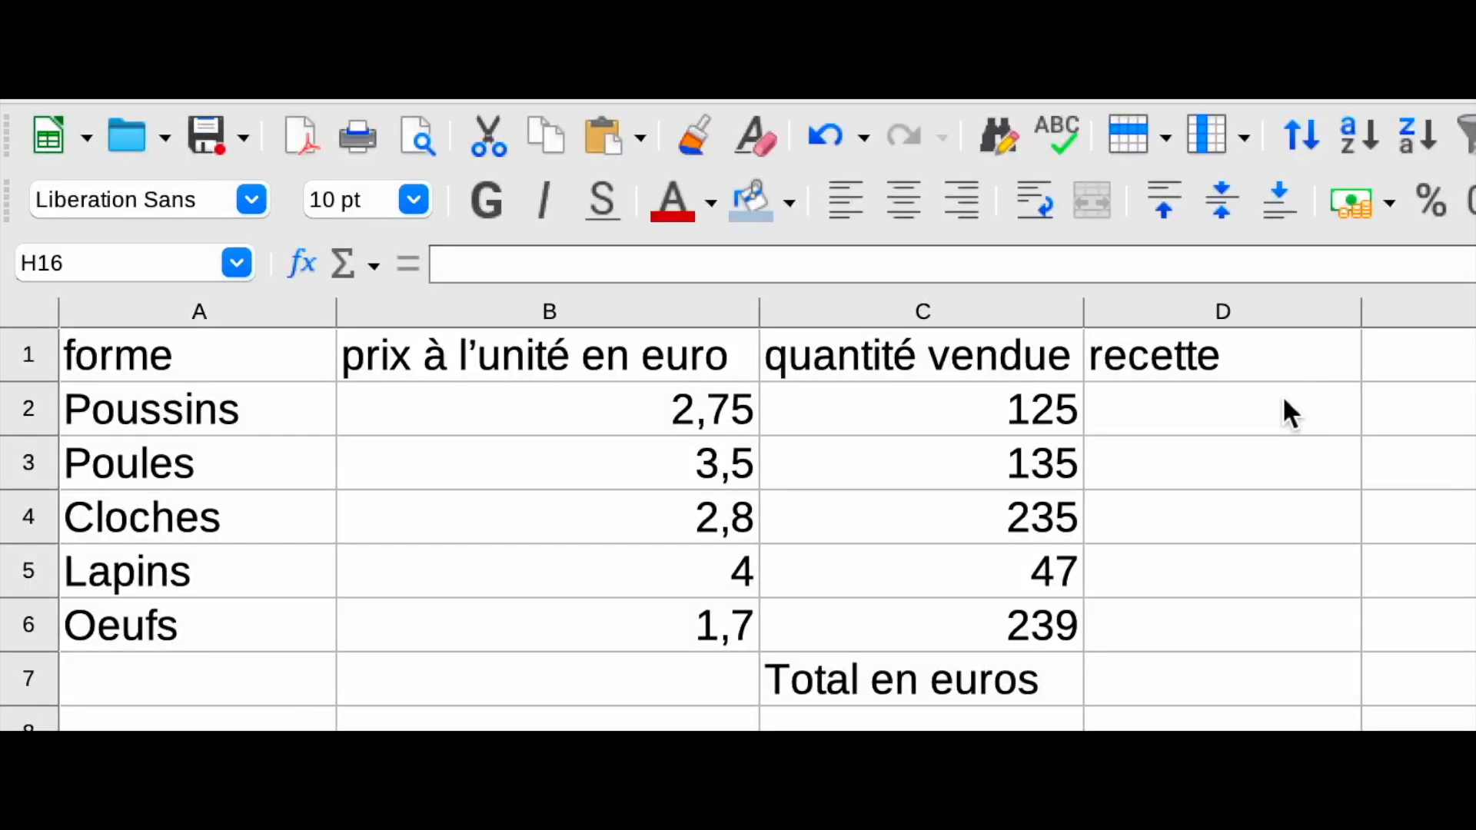
Step: Enter a formula in D2 multiplying the unit price B2 by the quantity sold C2
click(1284, 411)
text(=)
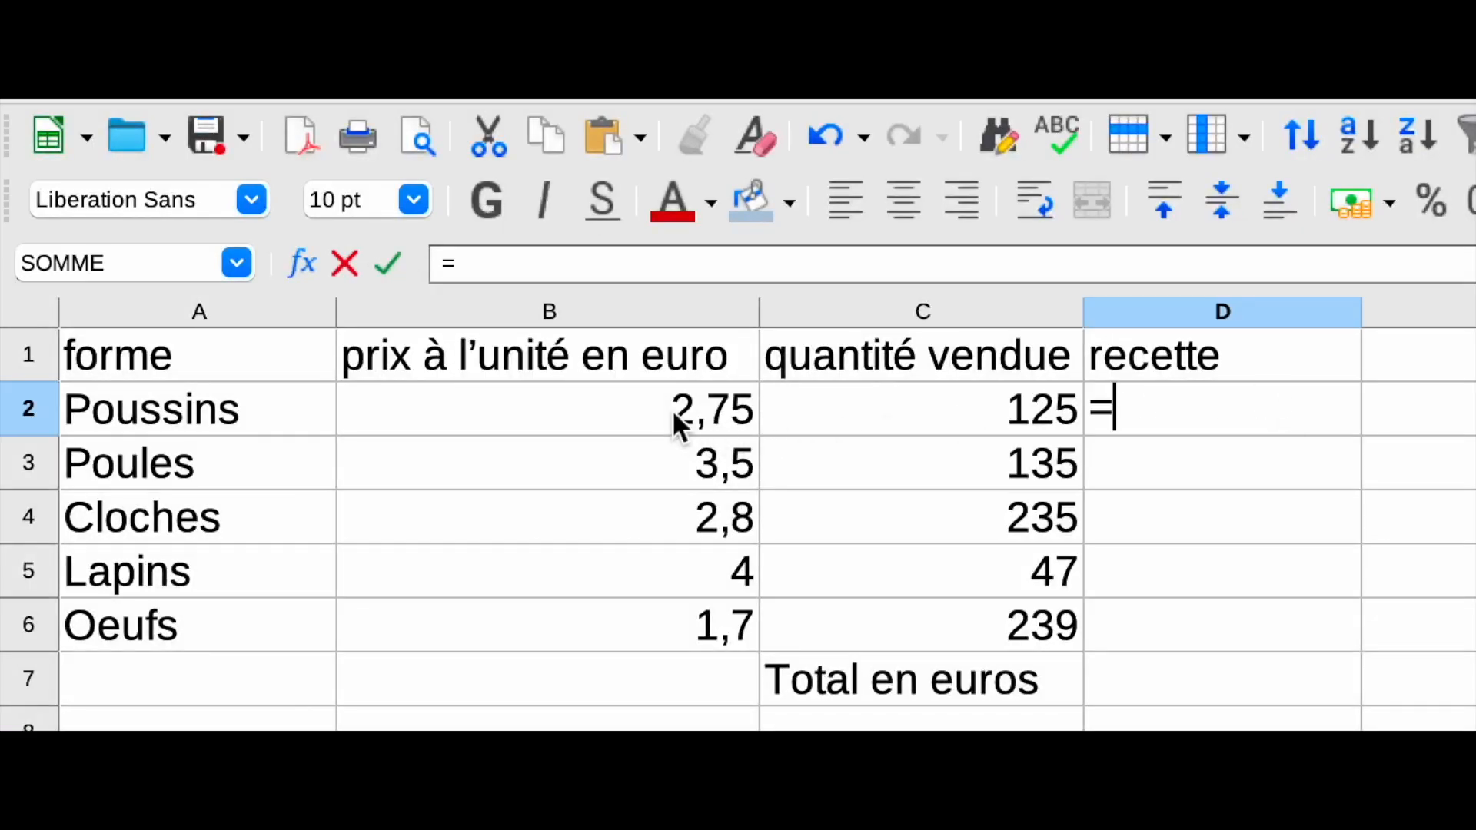
click(673, 415)
text(*)
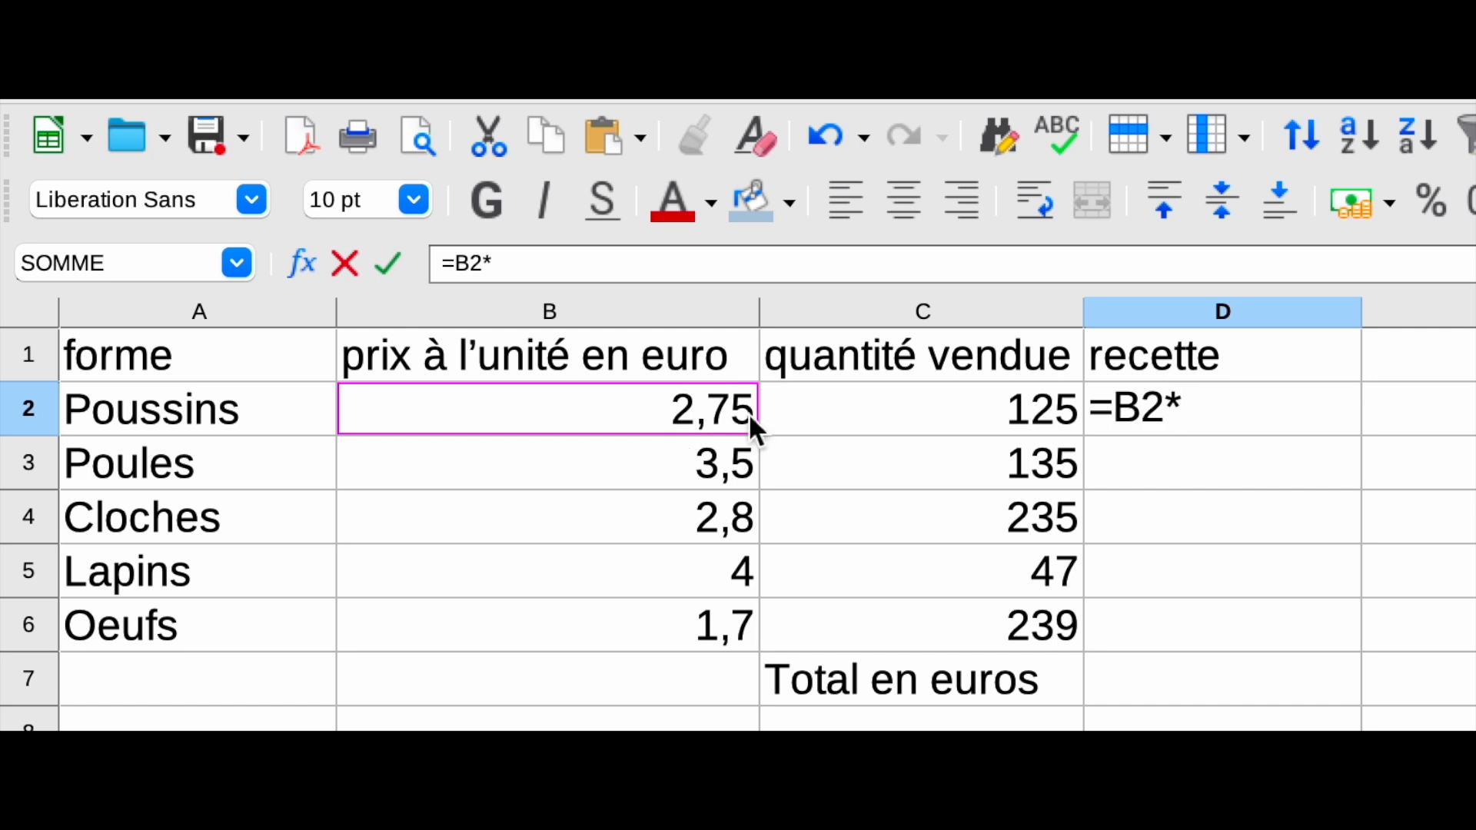
click(845, 416)
key(Return)
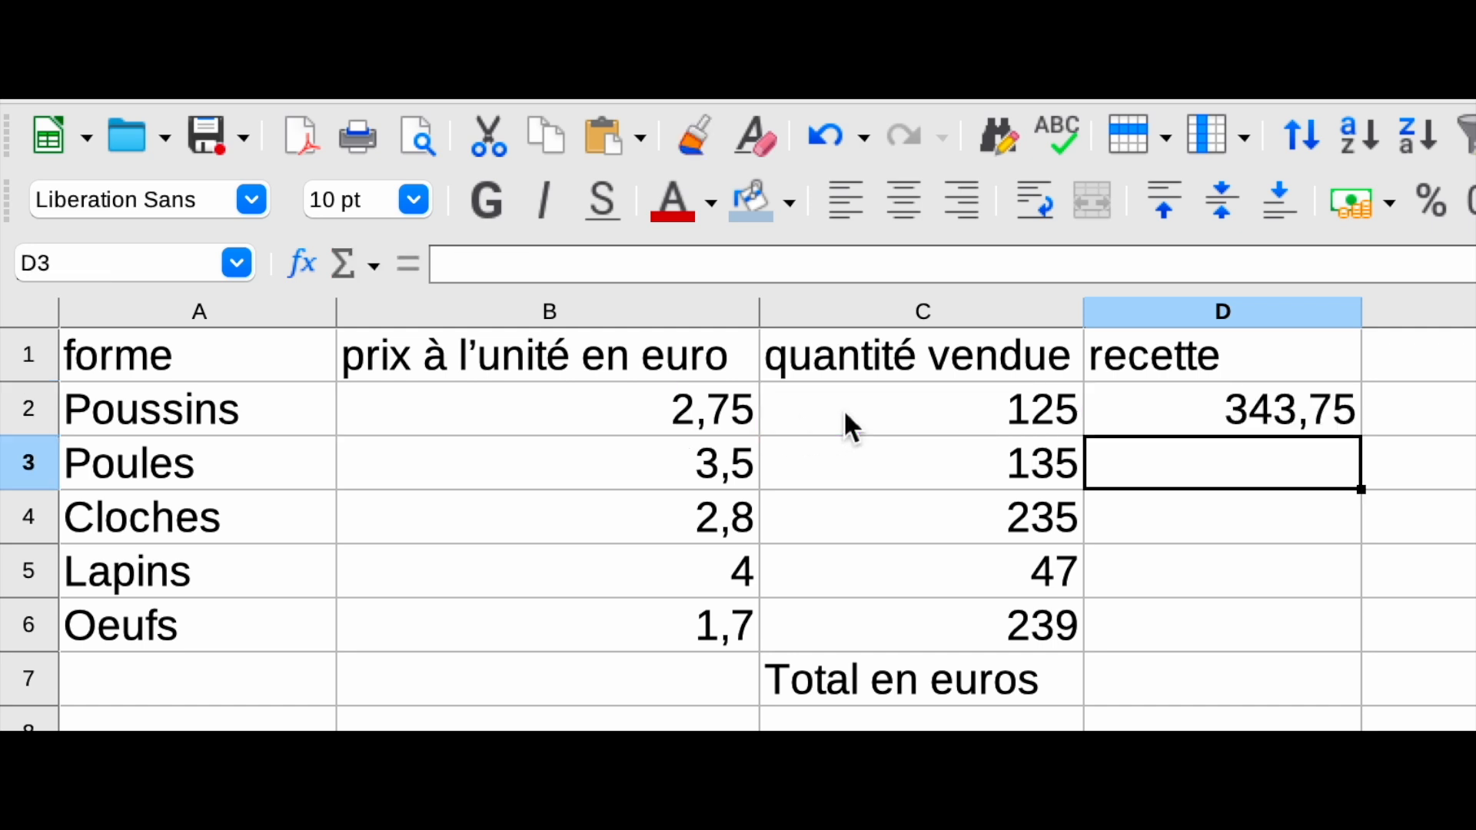
Step: Fill the D2 formula down through D6 to compute each product's revenue
click(1167, 418)
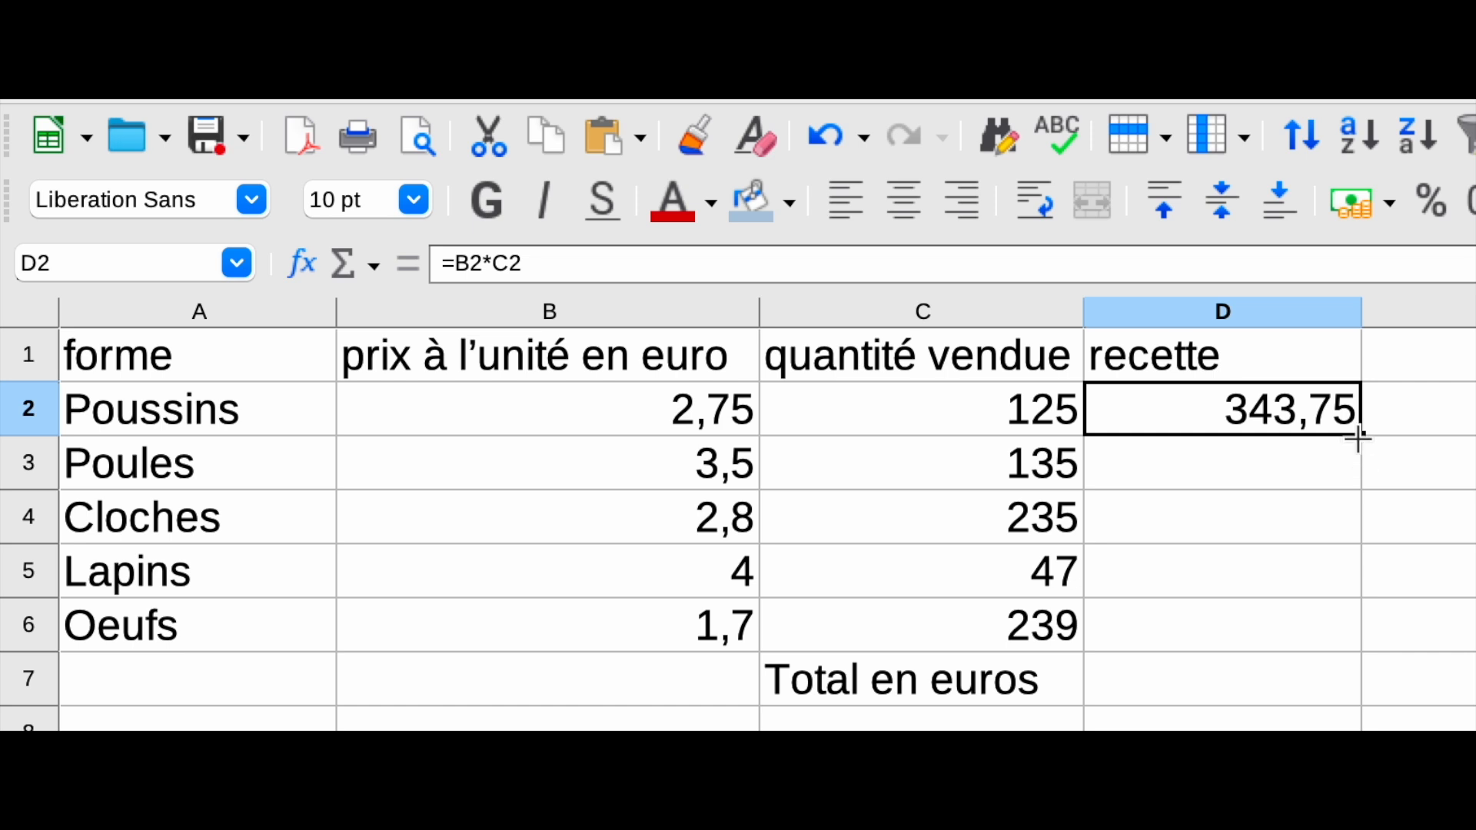
drag(1357, 437, 1317, 644)
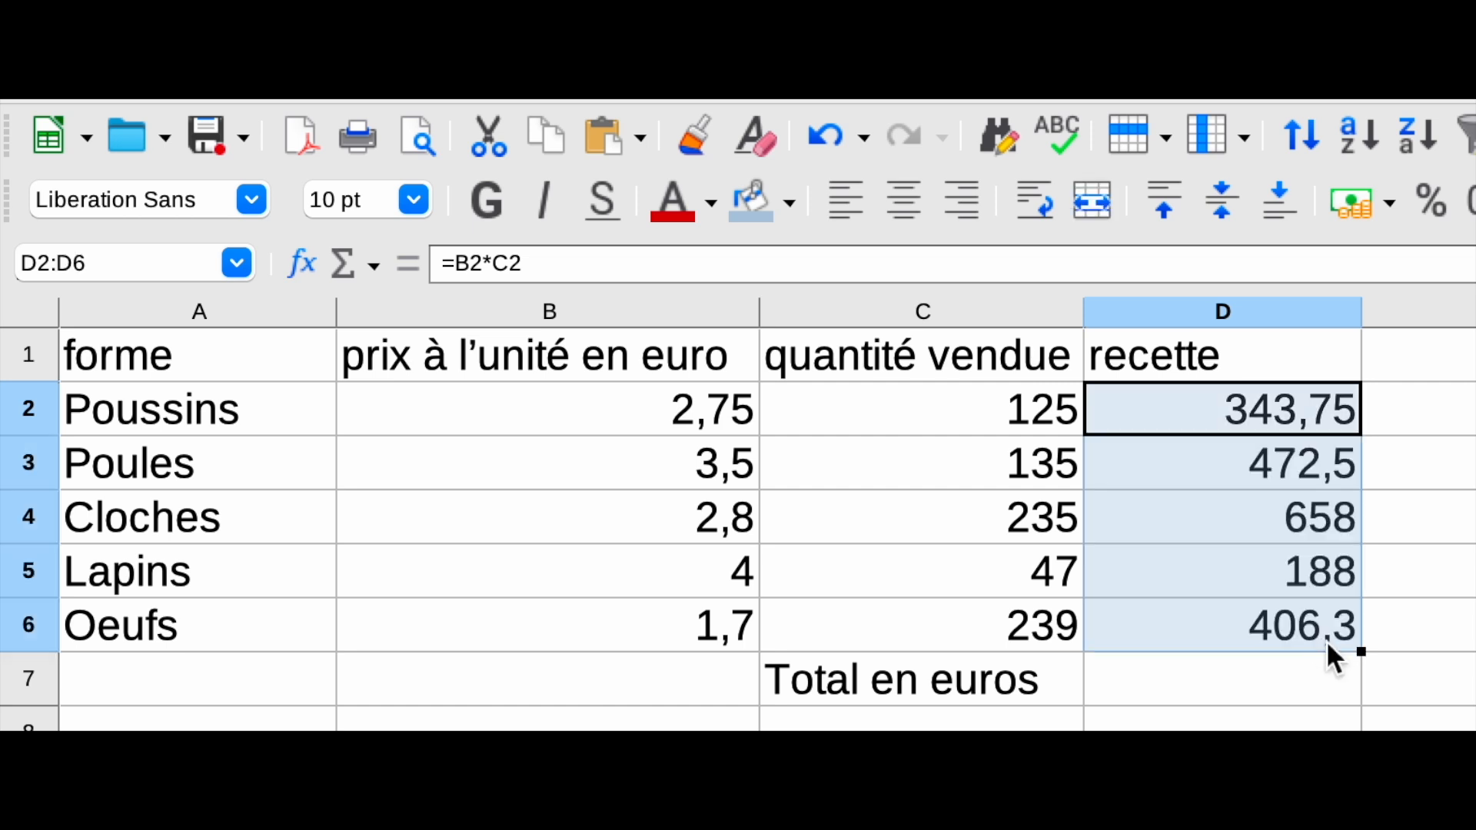
click(1430, 829)
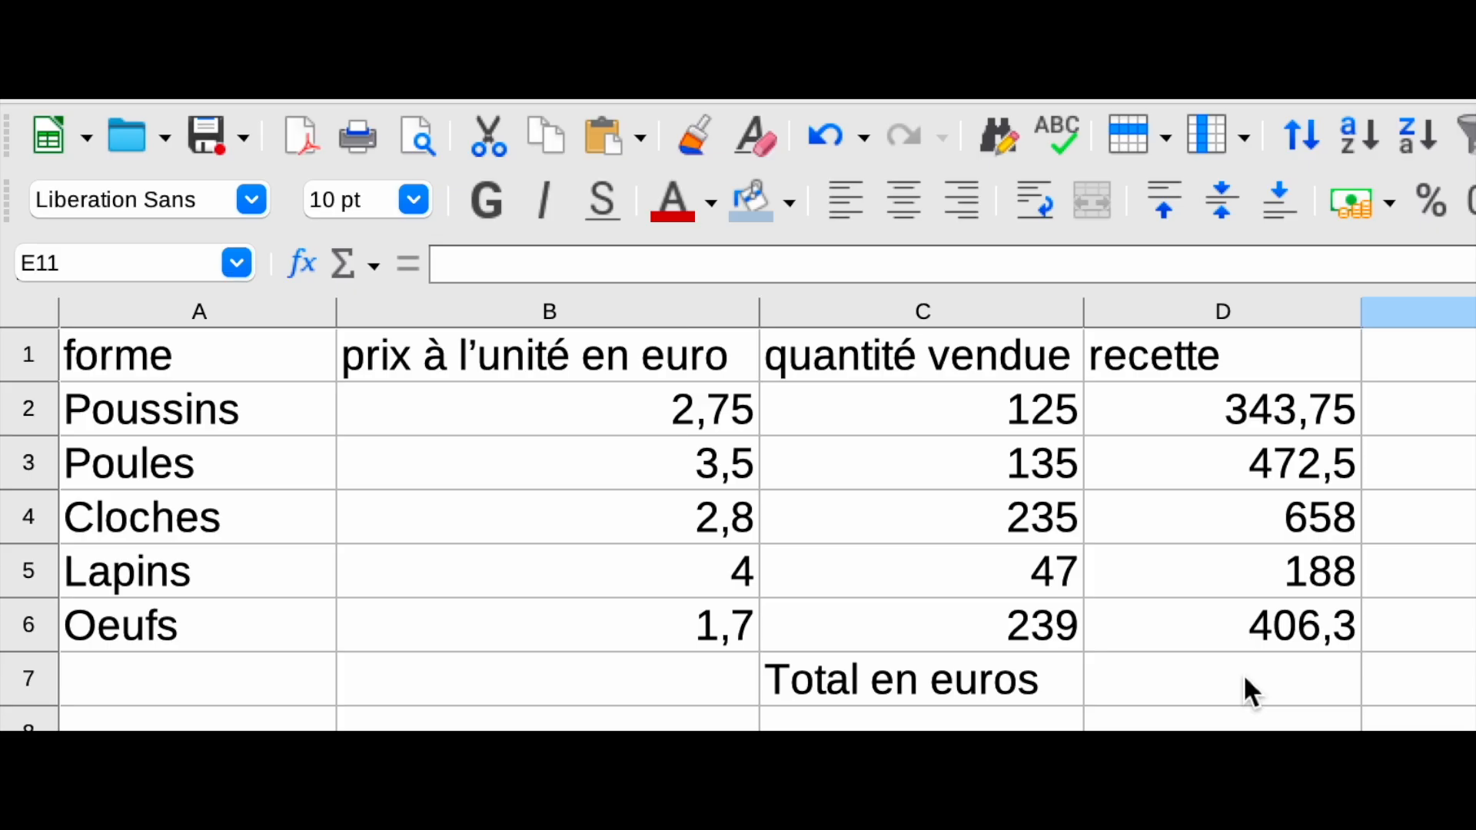
Step: Compute the total in D7 with =SOMME(D2:D6) over the revenue column
click(1243, 676)
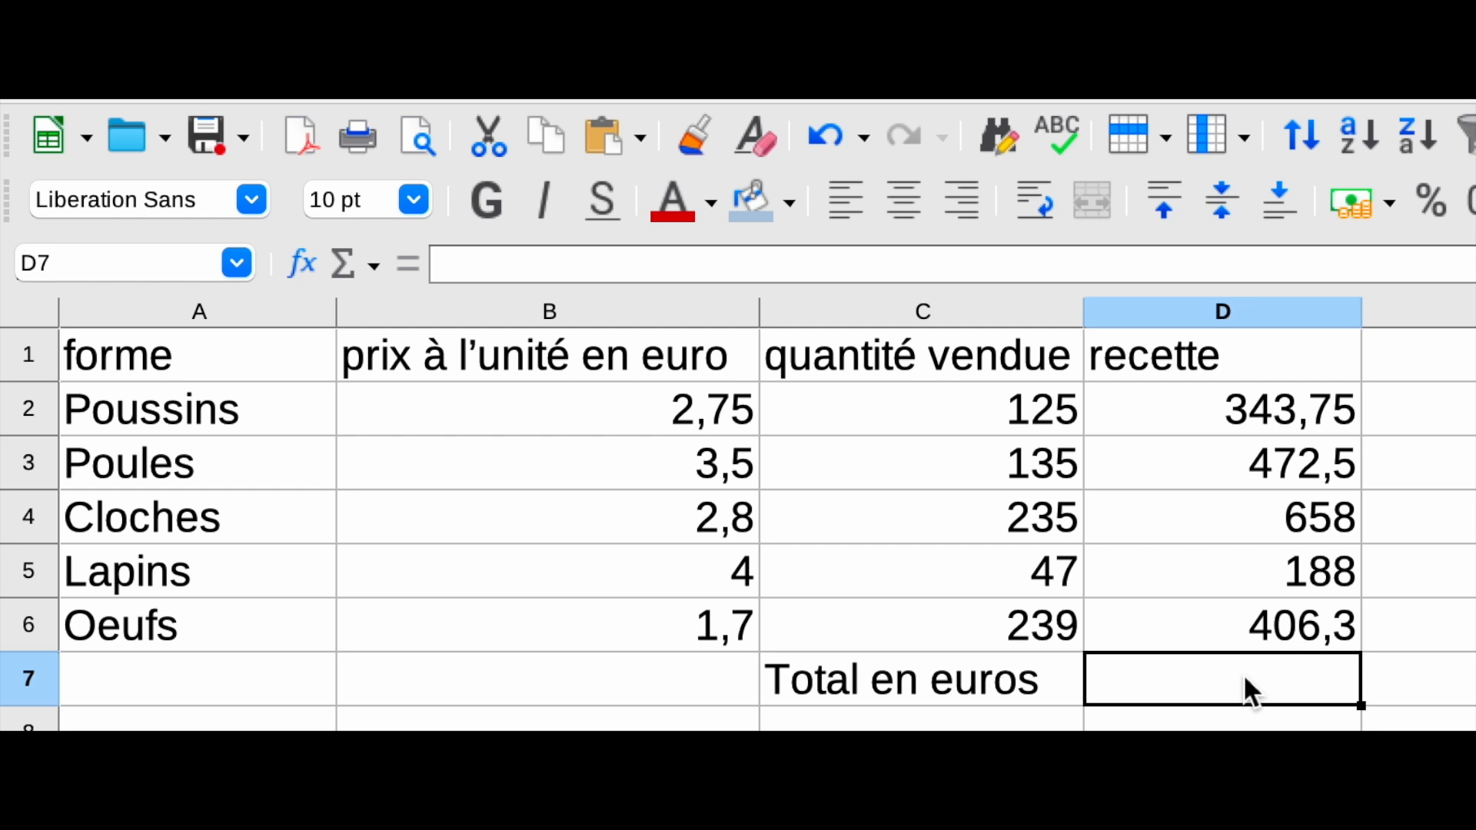
text(=S)
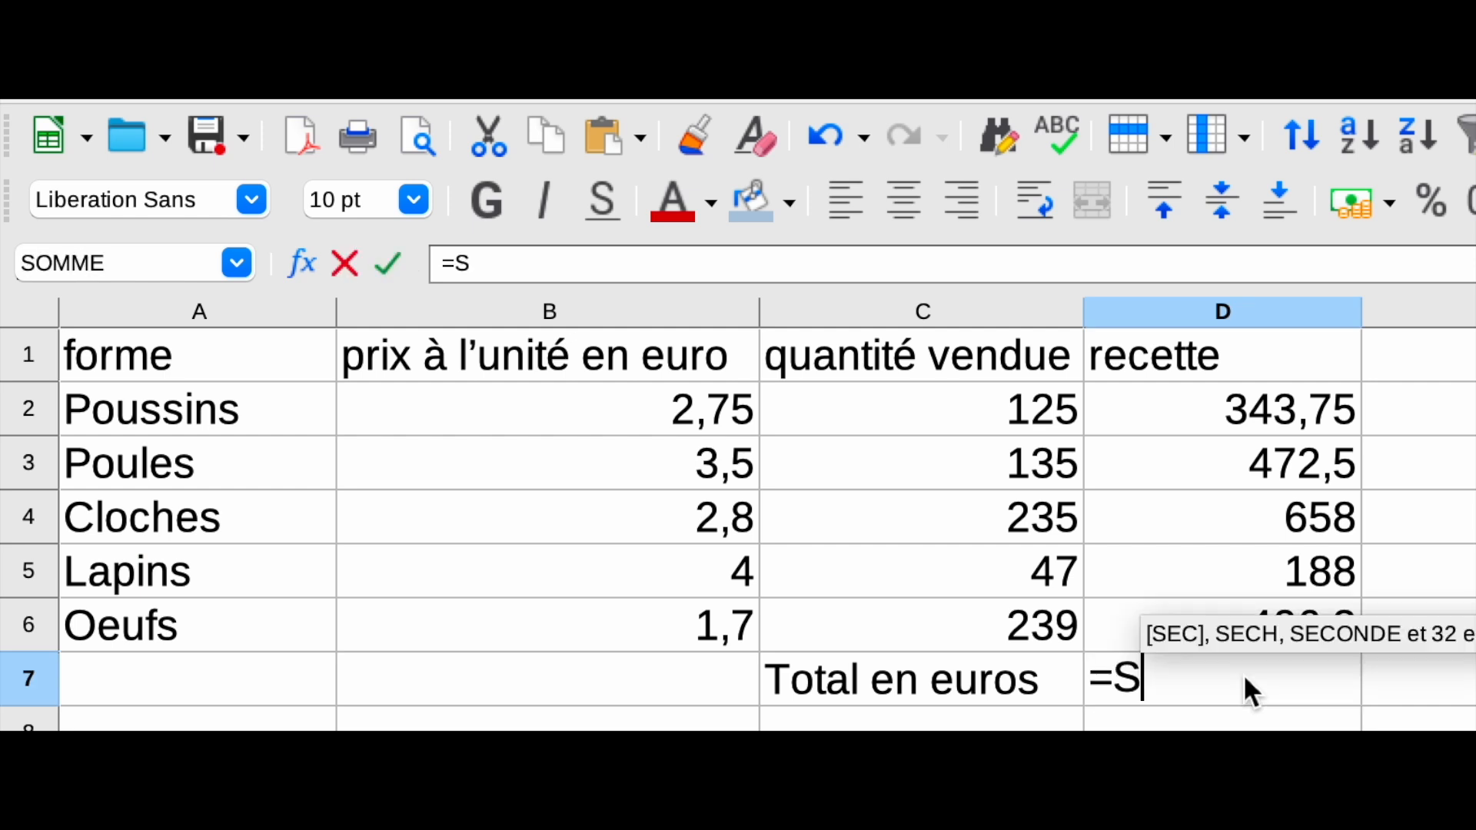
text(OMME)
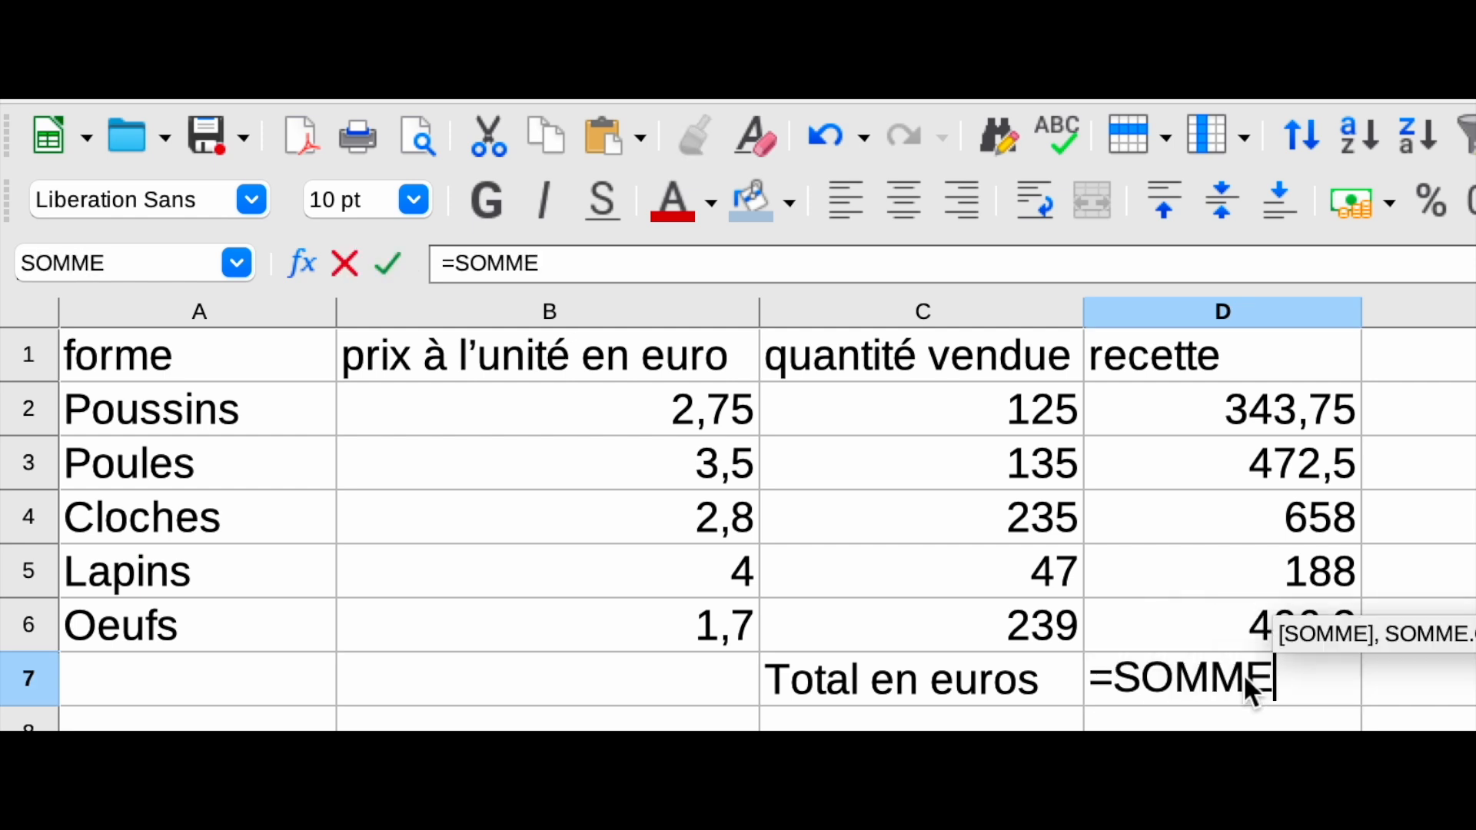
text(()
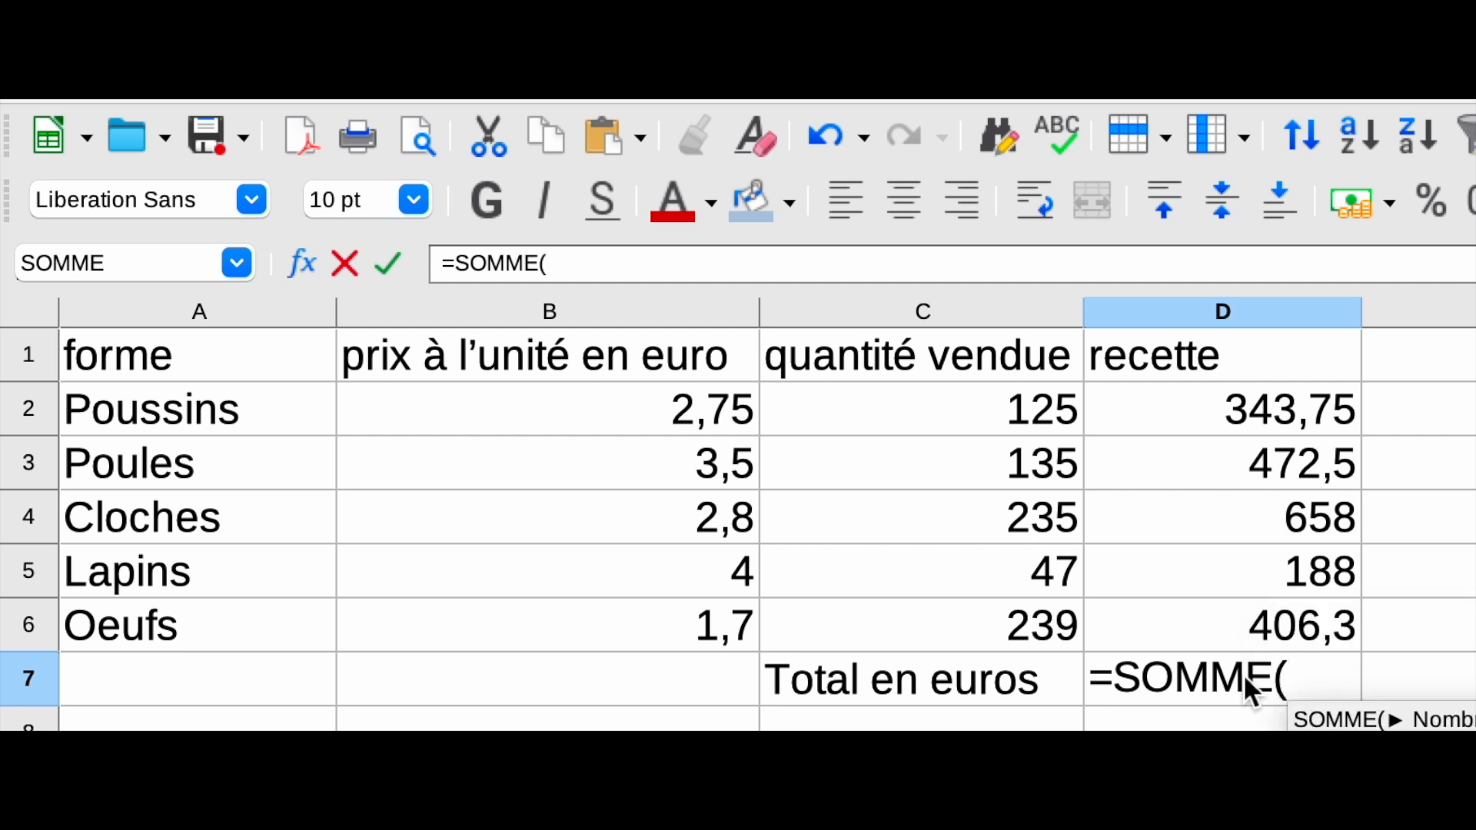
click(1242, 411)
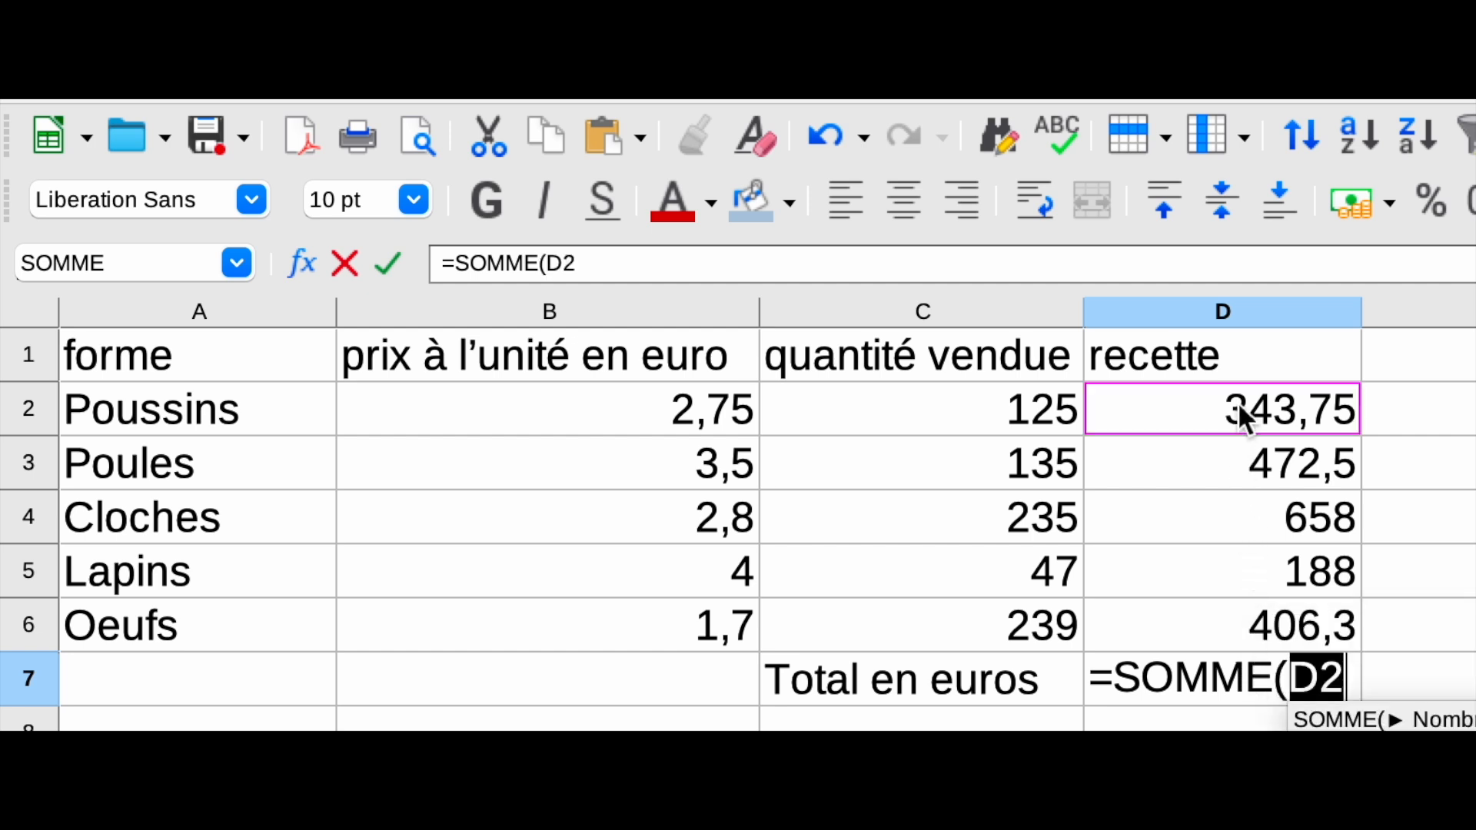
drag(1237, 403, 1263, 613)
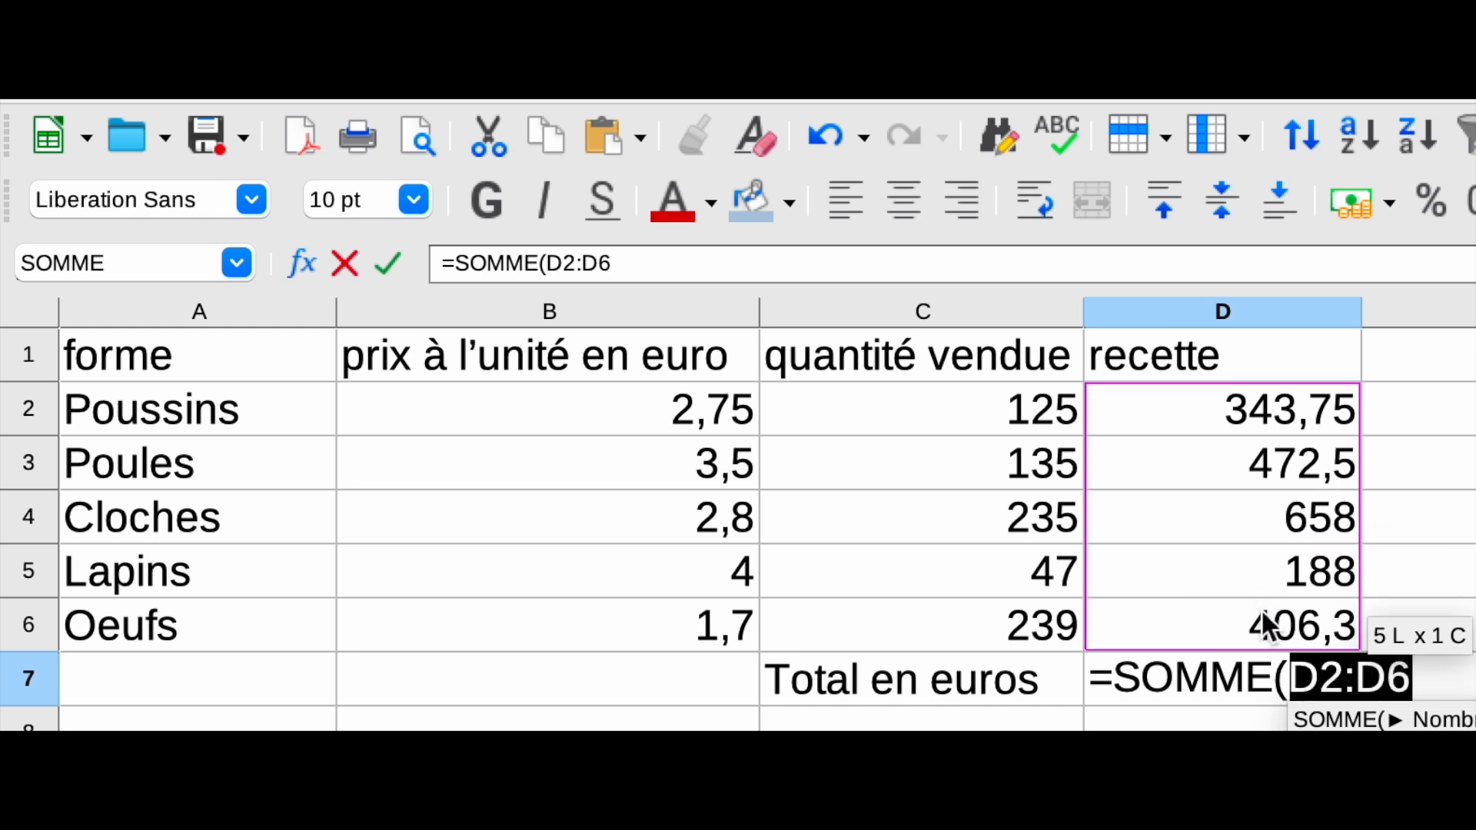
text())
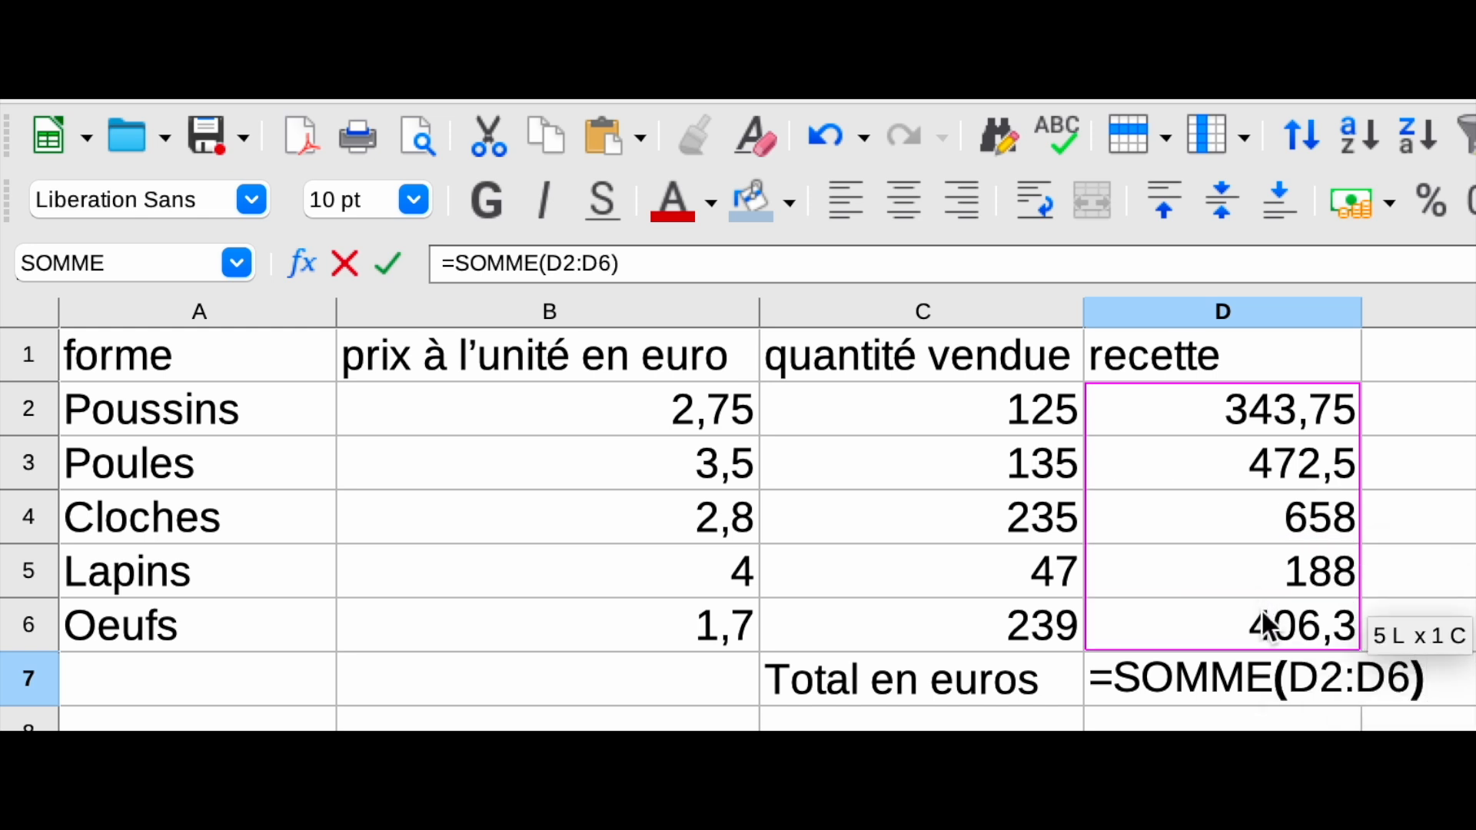
key(Return)
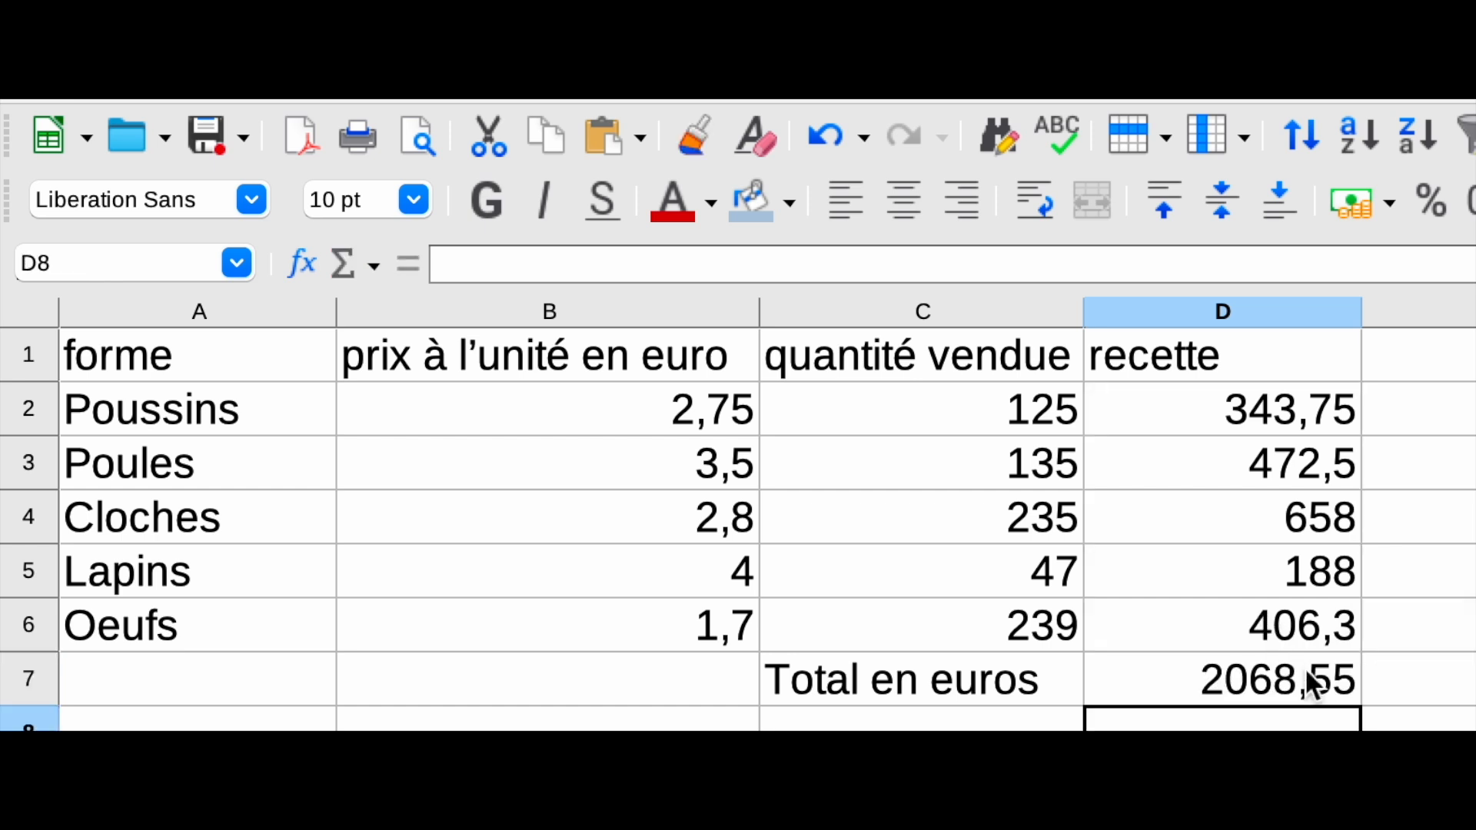
Step: Copy the table A1:D7 and paste it into a newly added sheet
click(1422, 823)
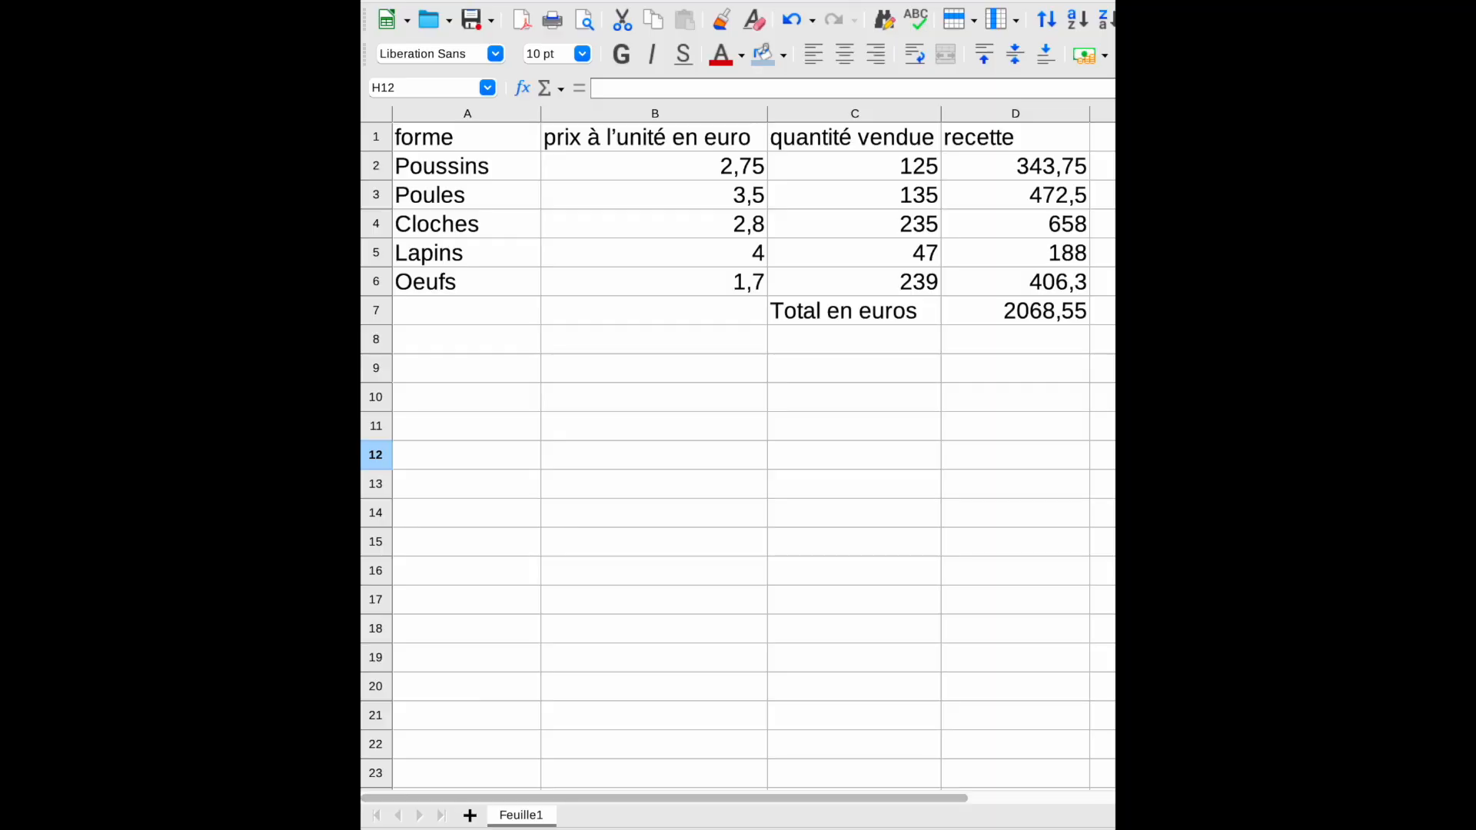
click(1072, 316)
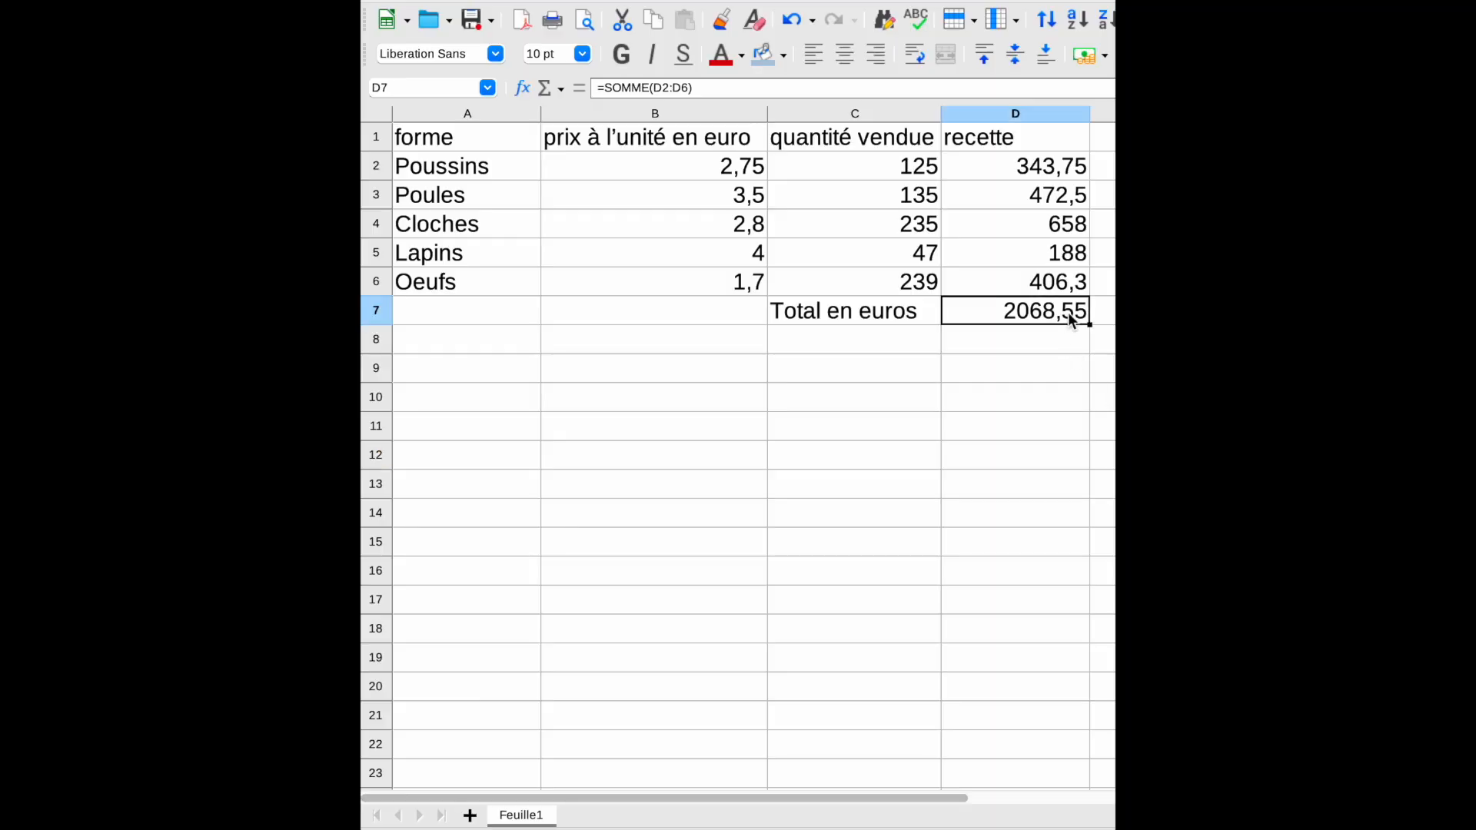
drag(1072, 317, 474, 137)
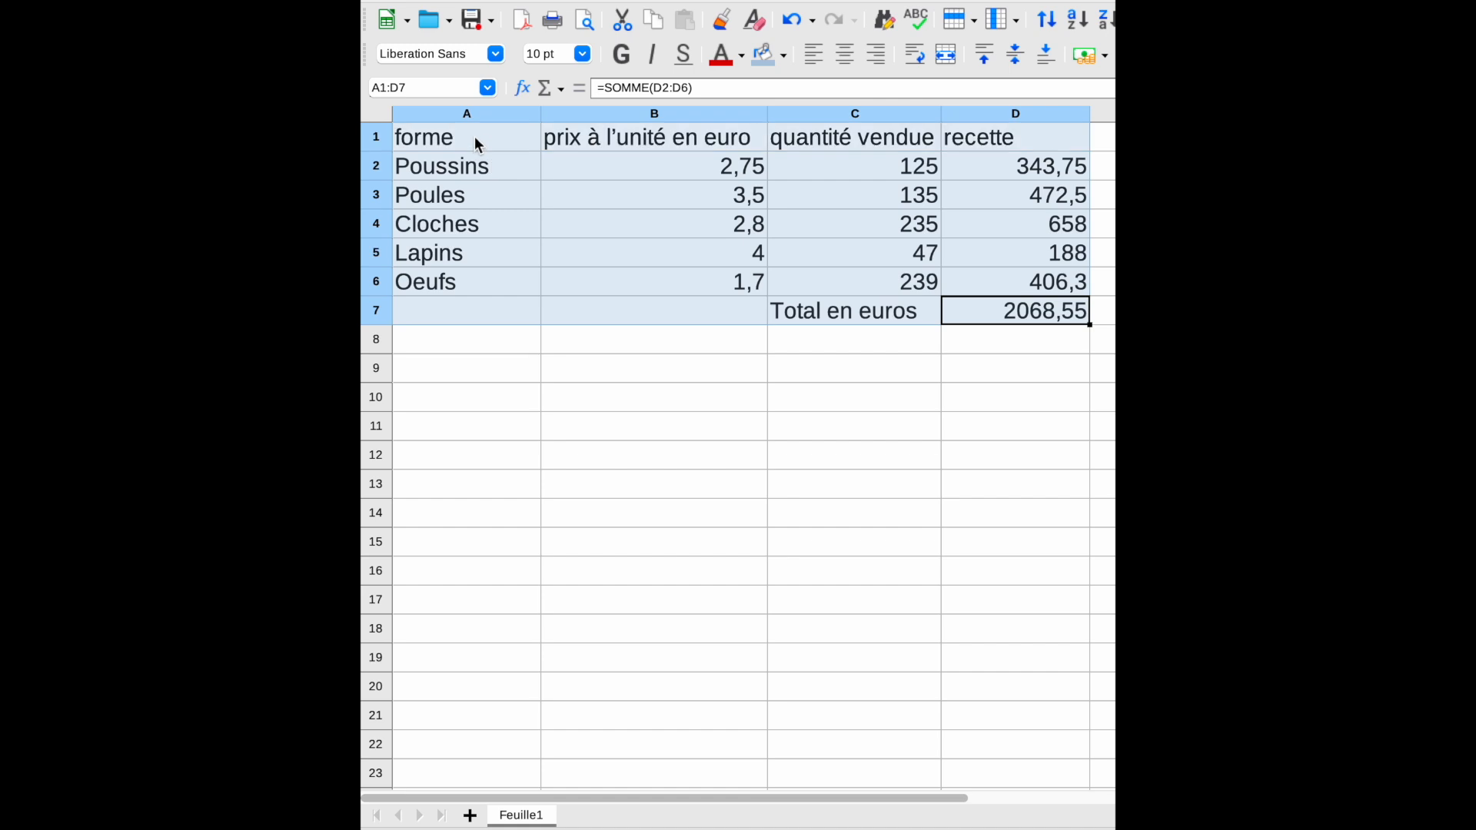
key(ctrl+c)
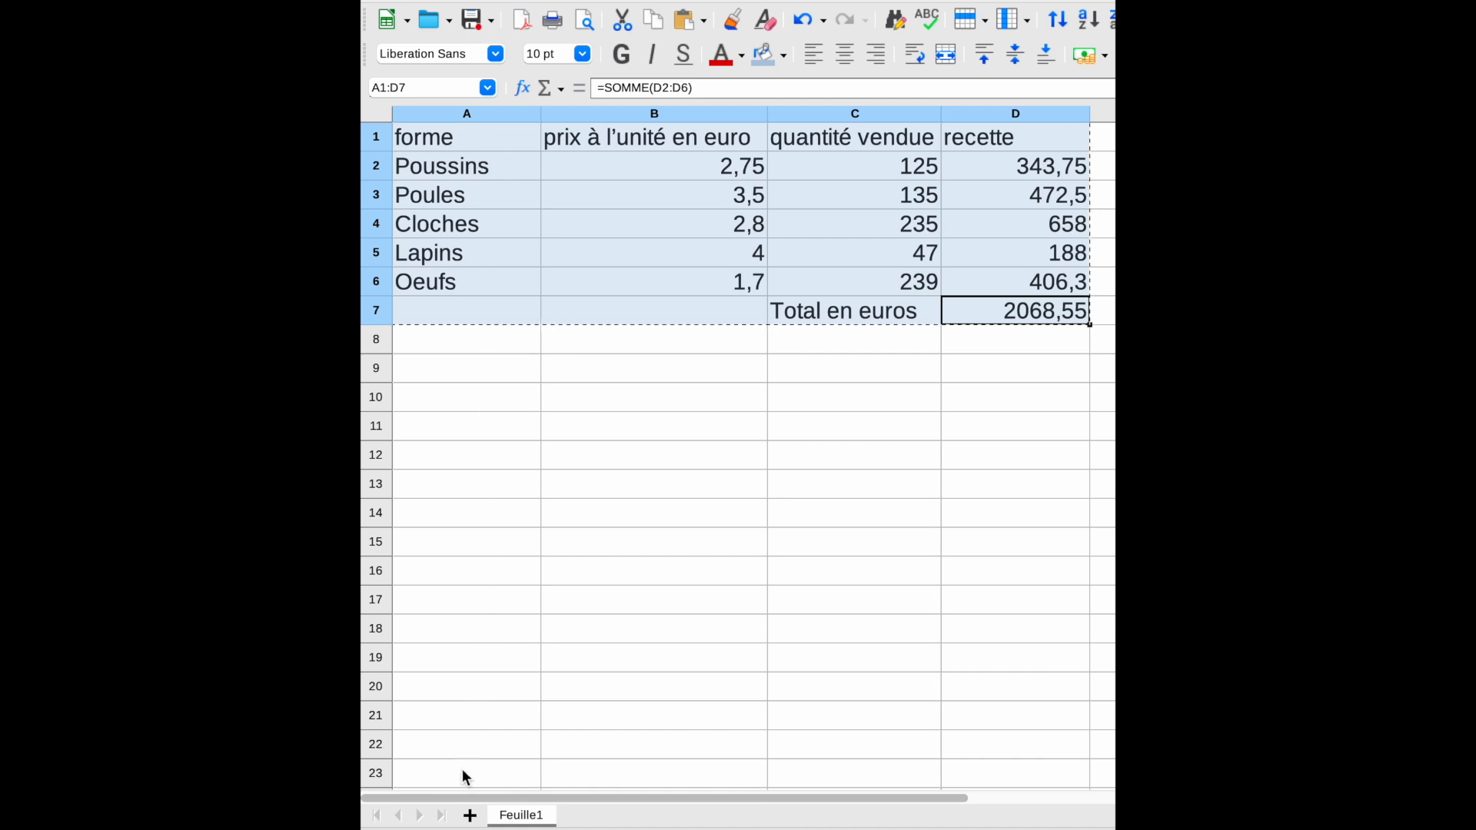
click(470, 814)
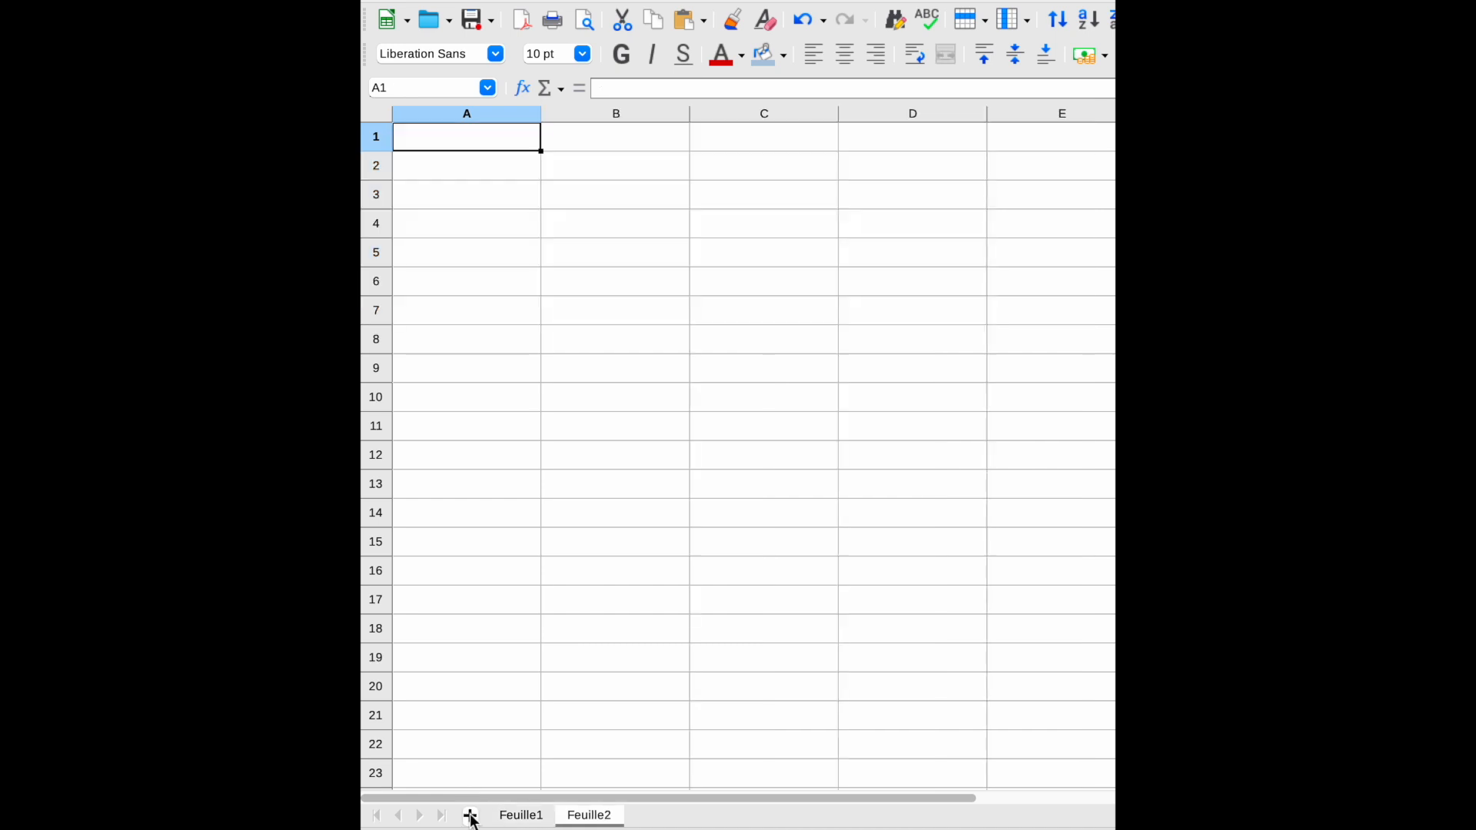
key(ctrl+v)
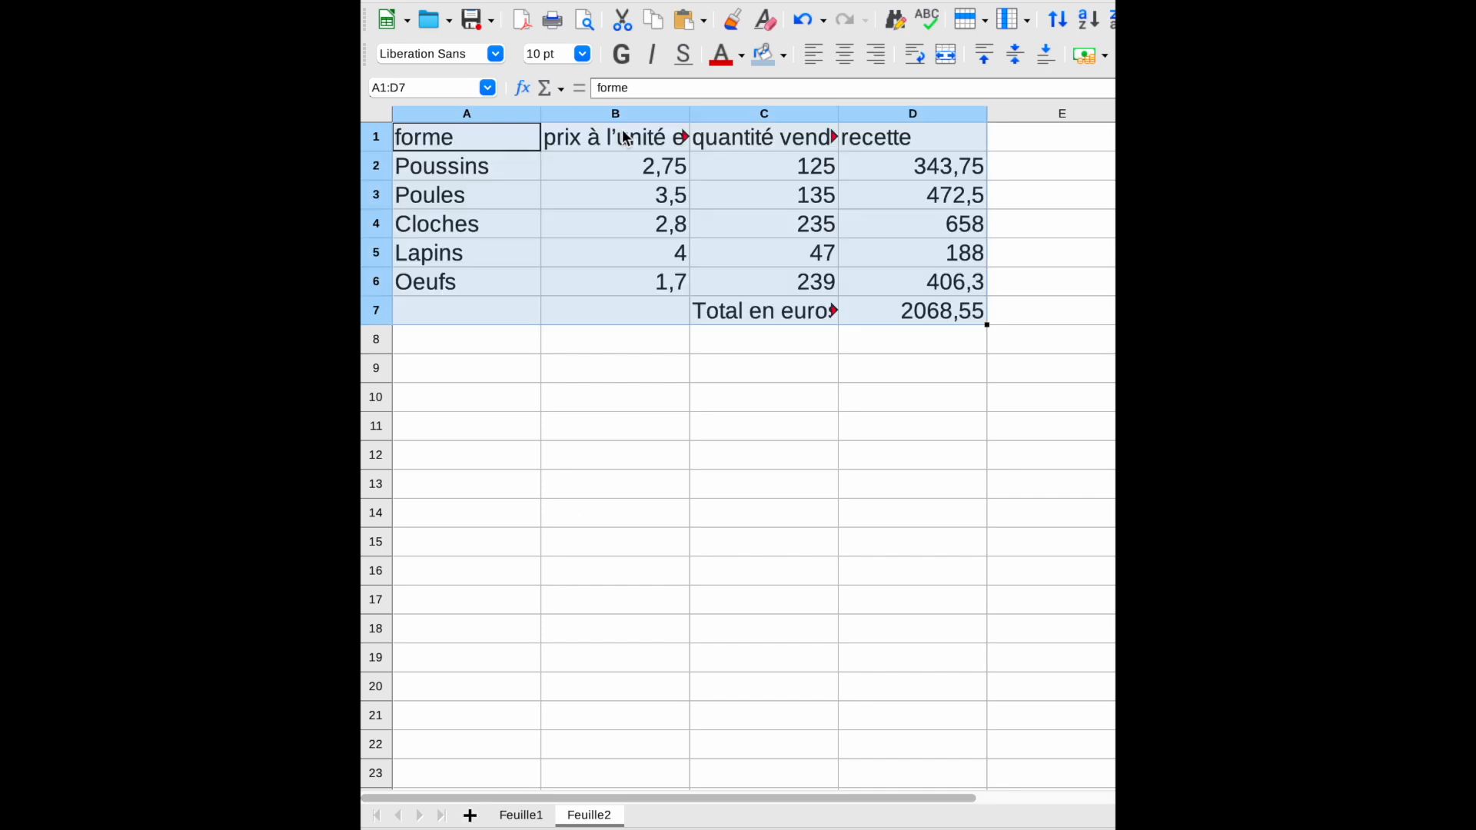
Step: Widen columns B and C on the new sheet so the headers fit
drag(692, 113, 778, 121)
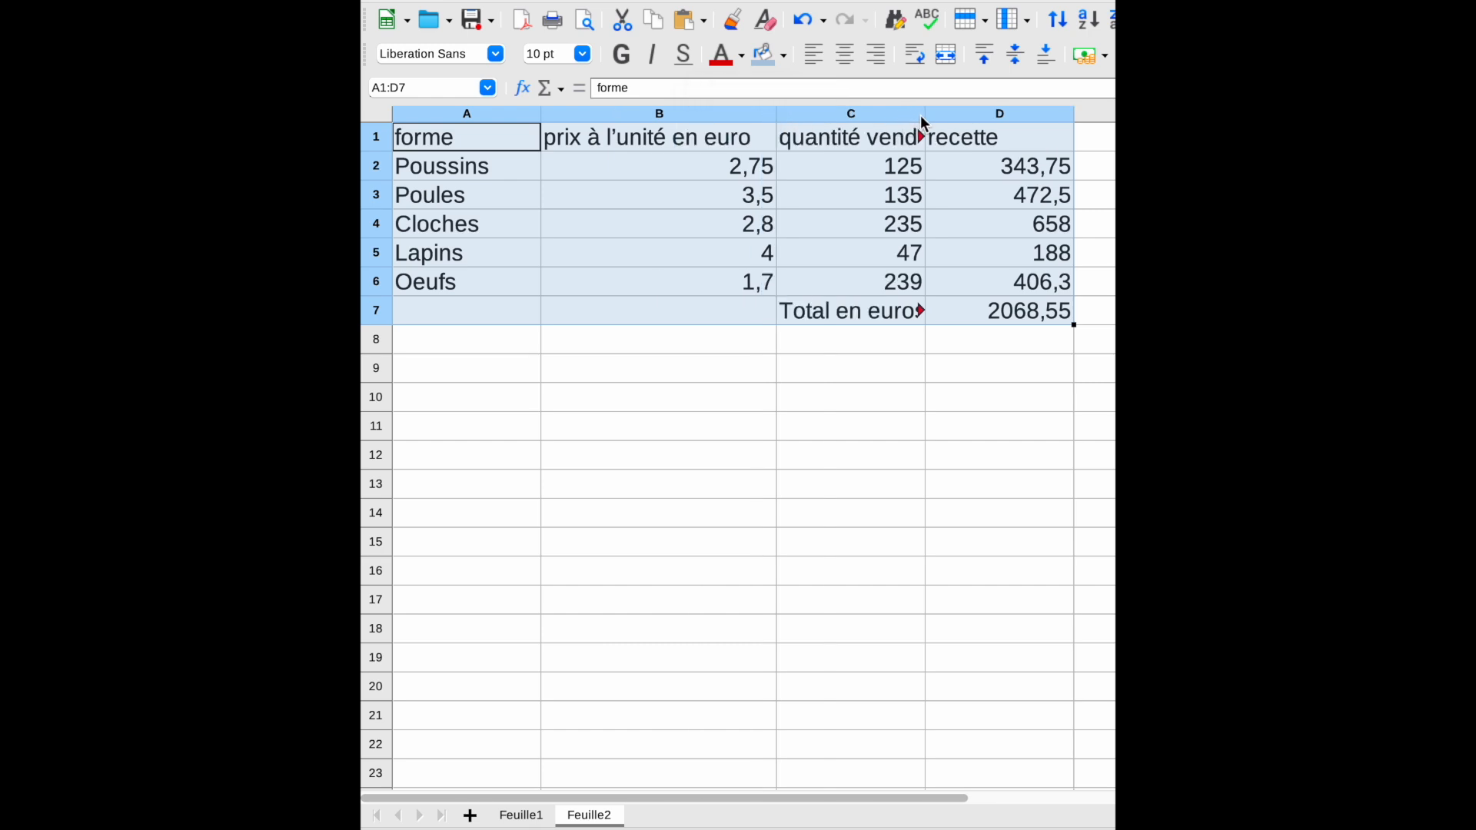
drag(926, 115, 958, 116)
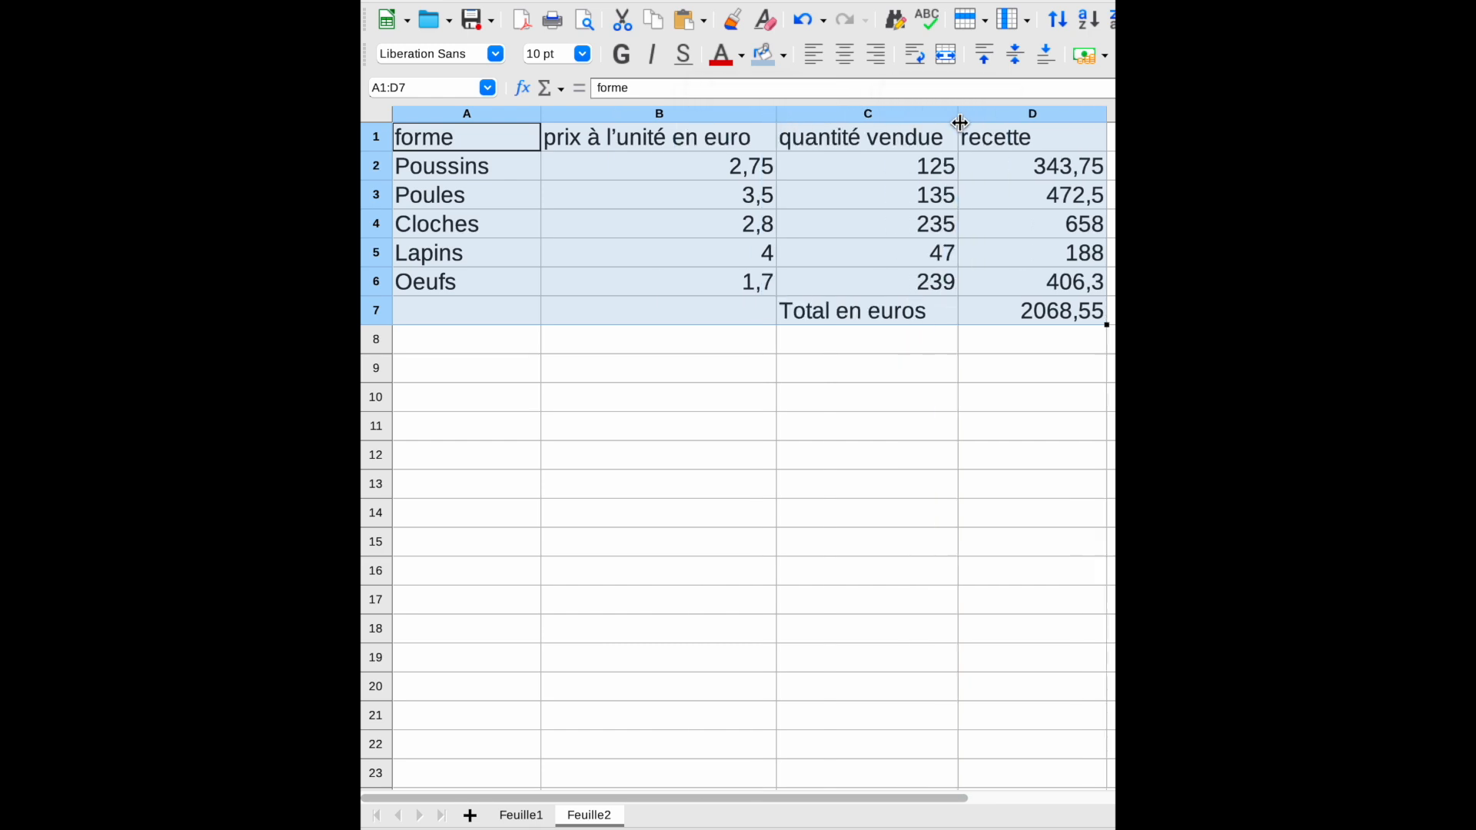
Step: Replace the quantities sold in C2:C6 with 67, 127, 78, 127 and 169
click(895, 167)
text(67)
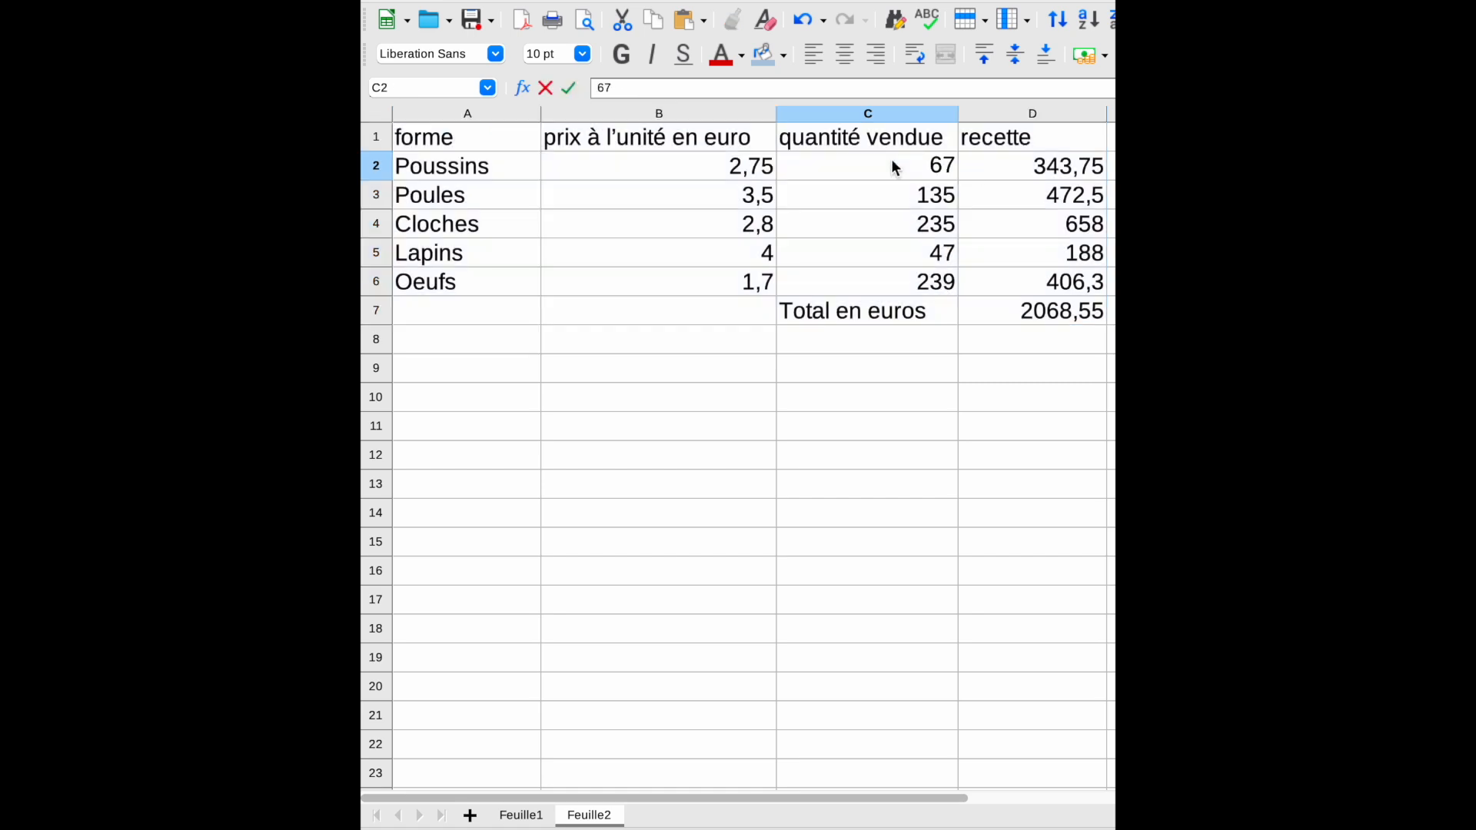
key(Return)
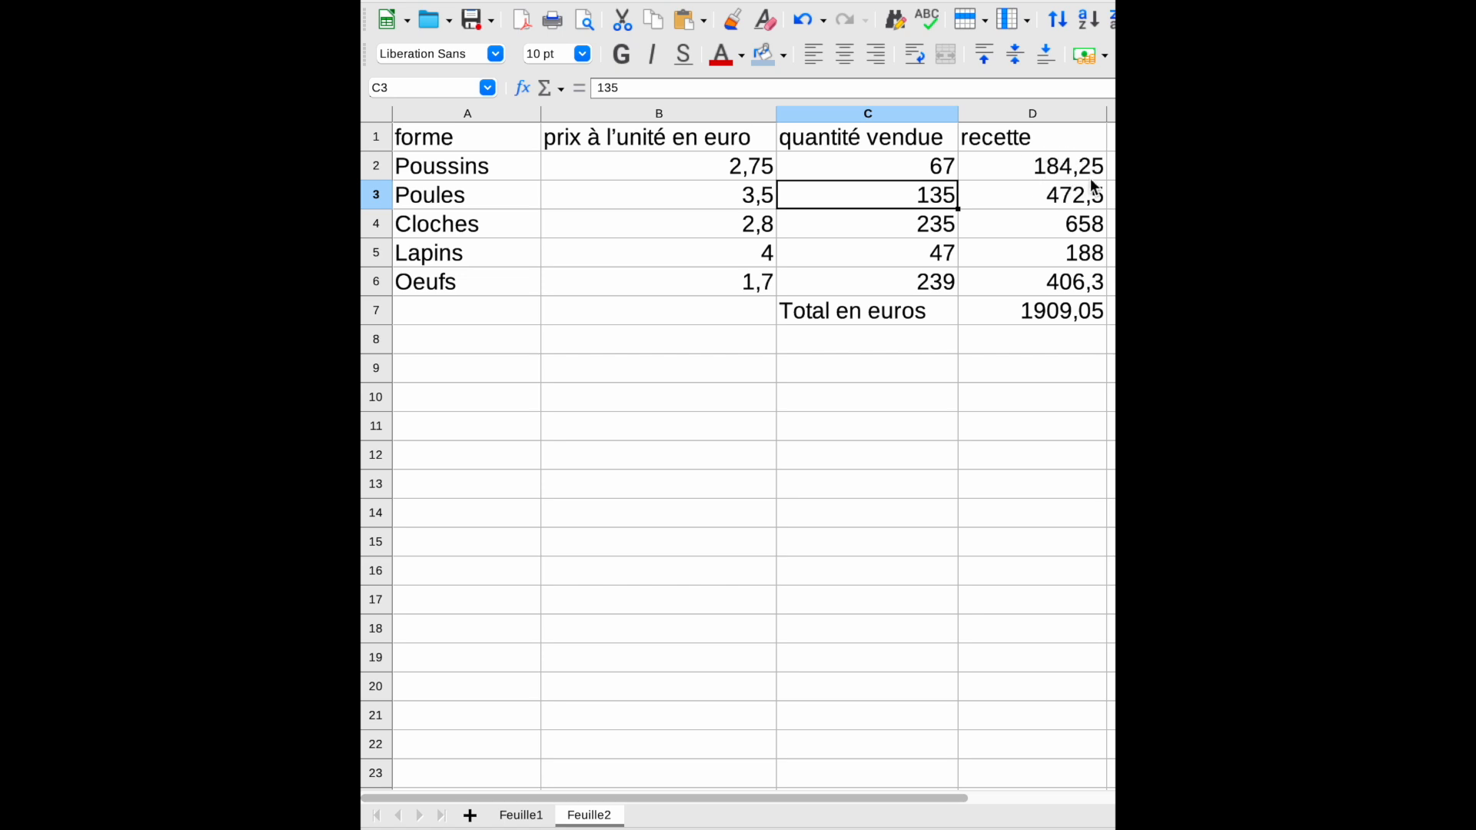
text(127)
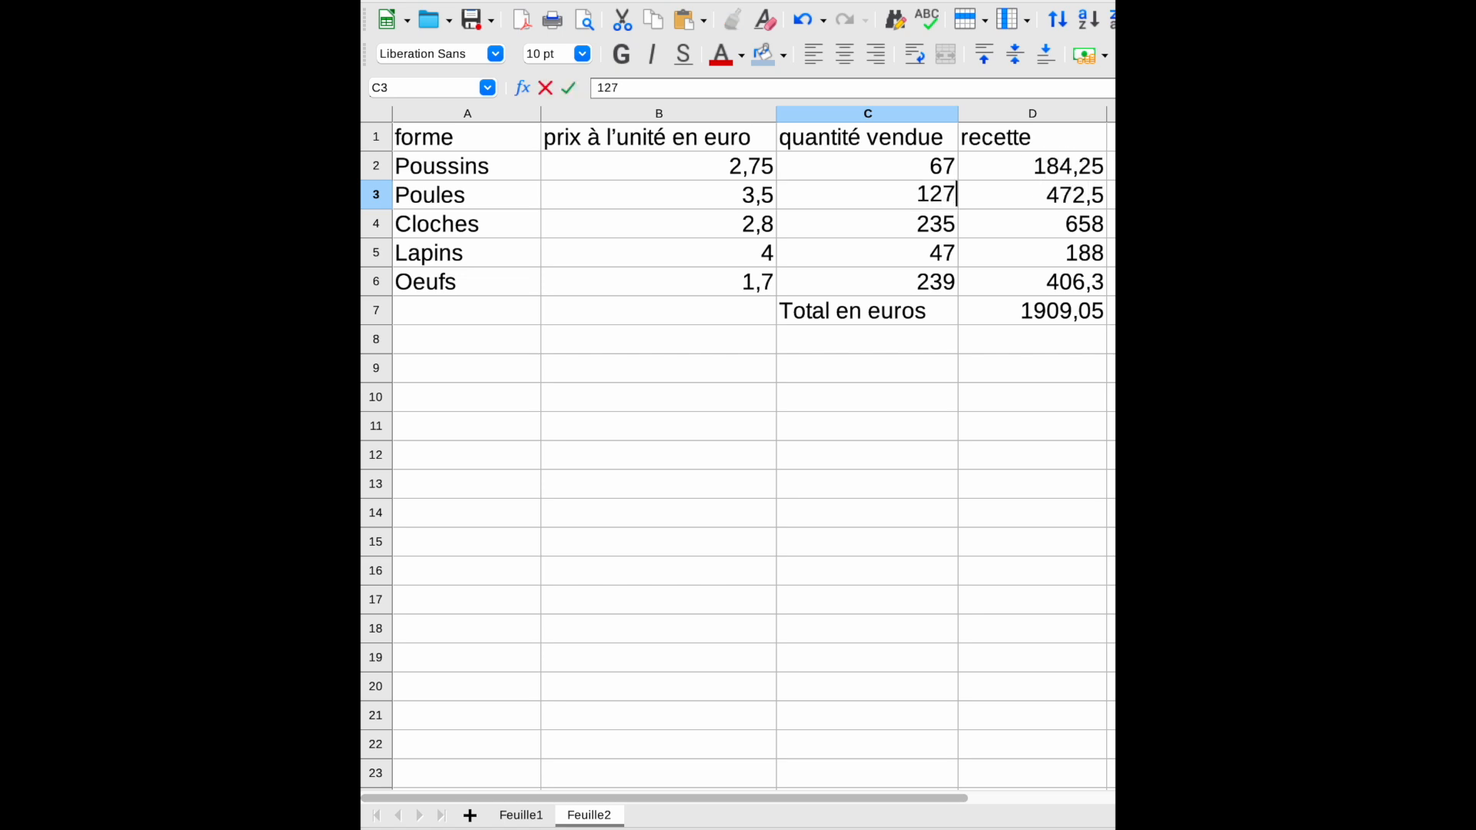
key(Return)
text(78)
key(Return)
text(127)
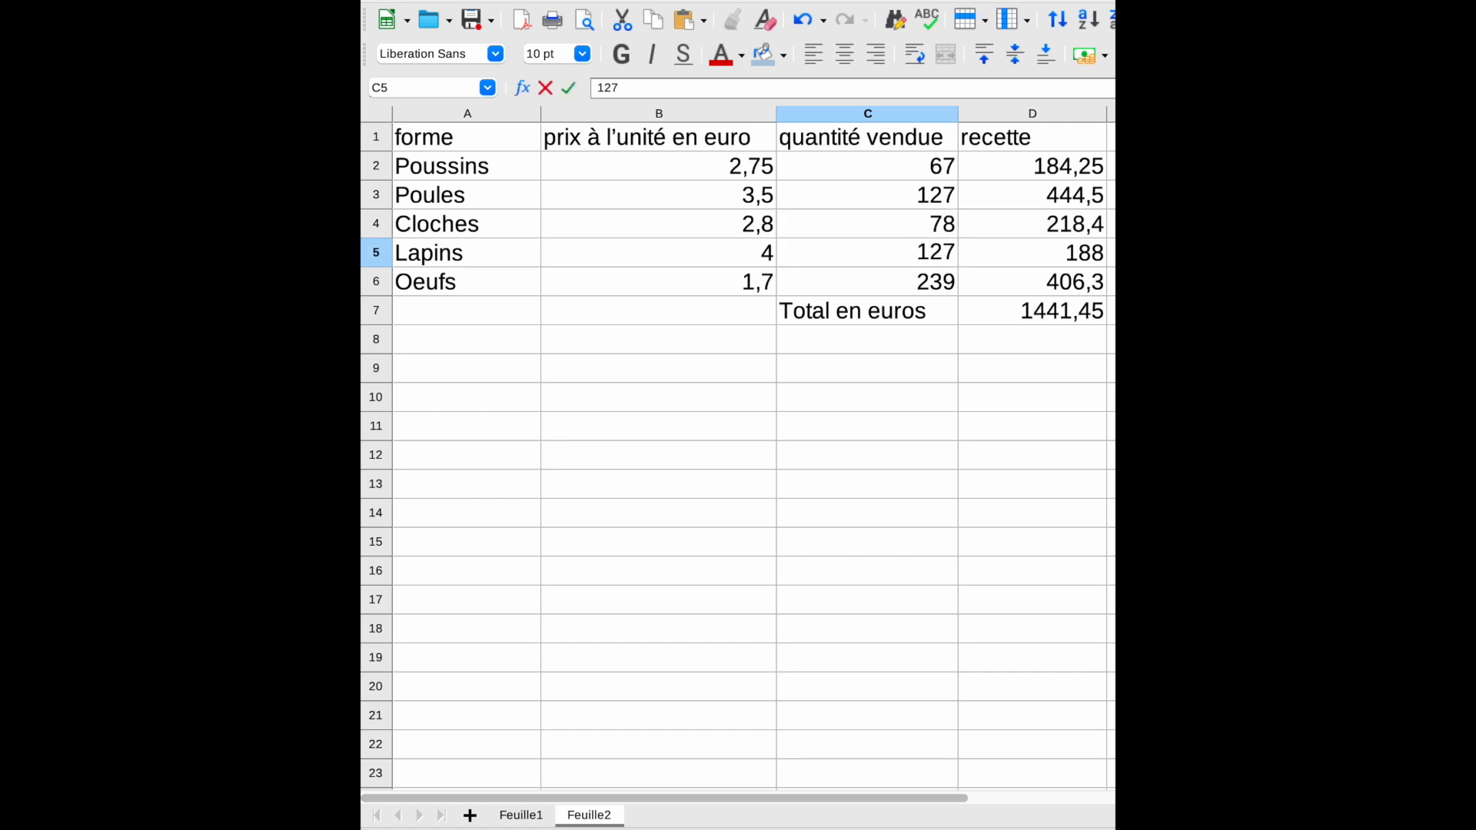
key(Return)
text(169)
key(Return)
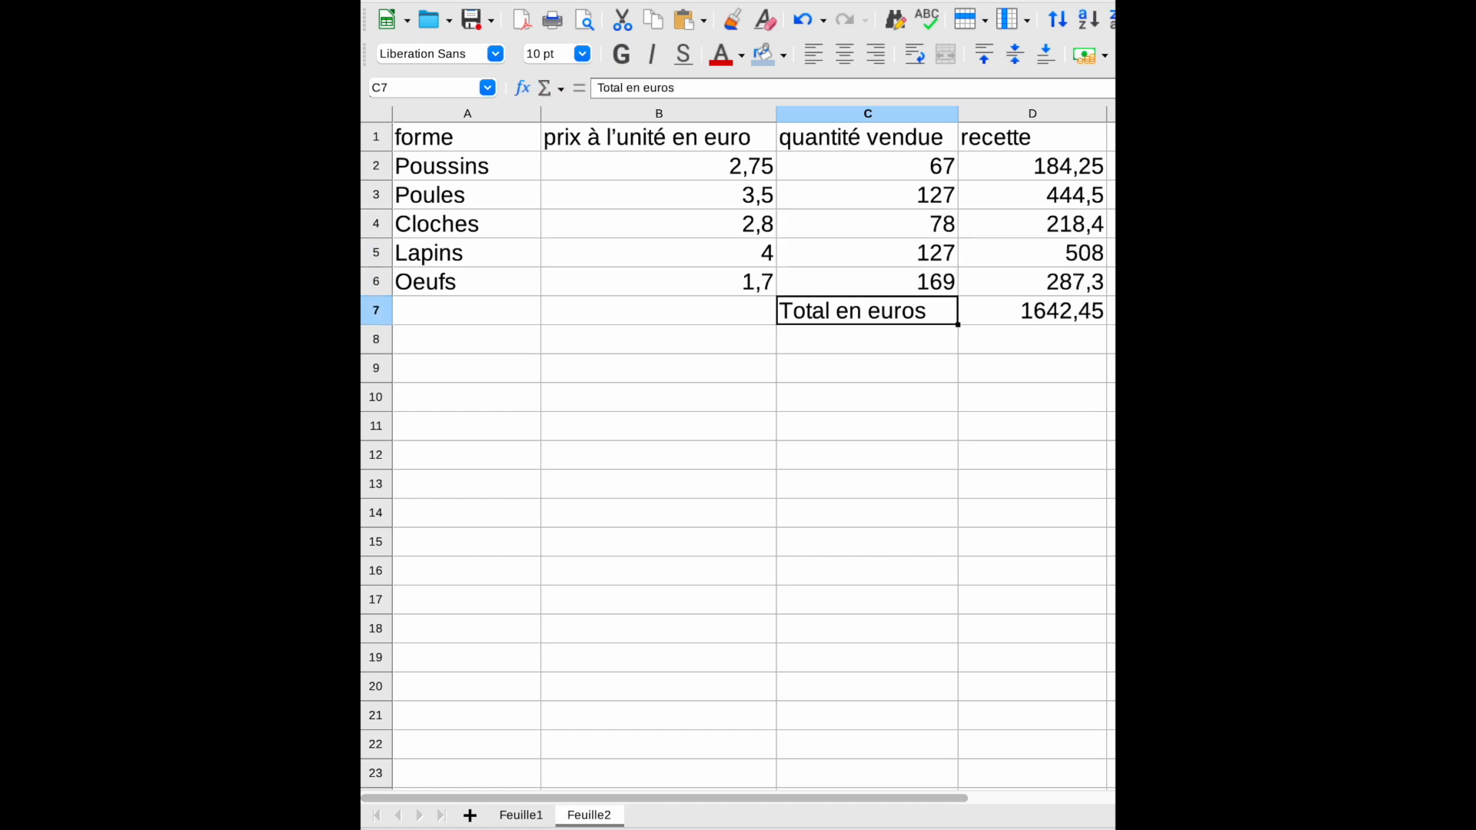
Step: On the Semaine sheet, start a formula in B2 adding cell D2 from the lundi, mardi and mercredi sheets
click(1328, 281)
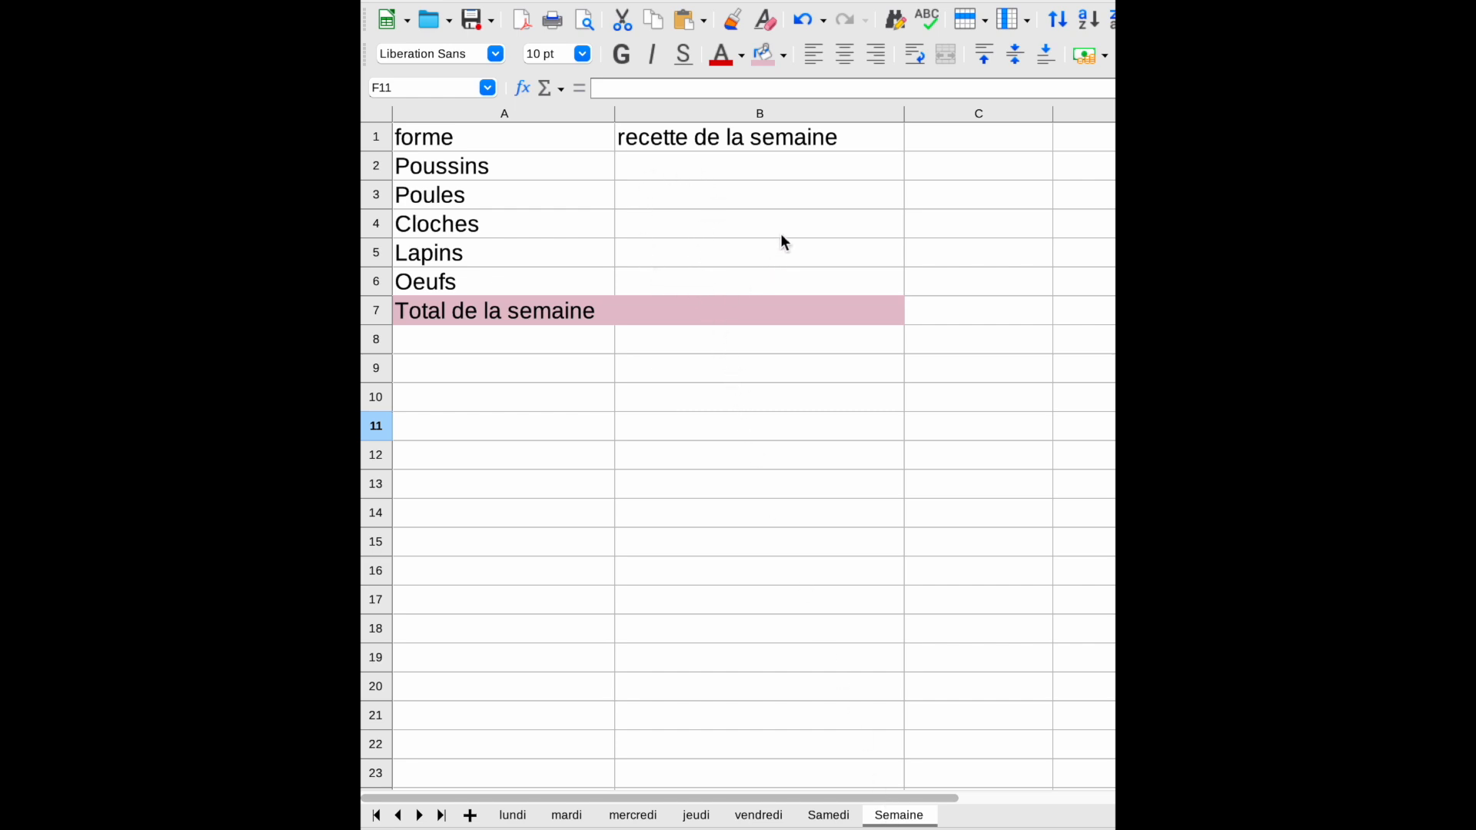
click(740, 168)
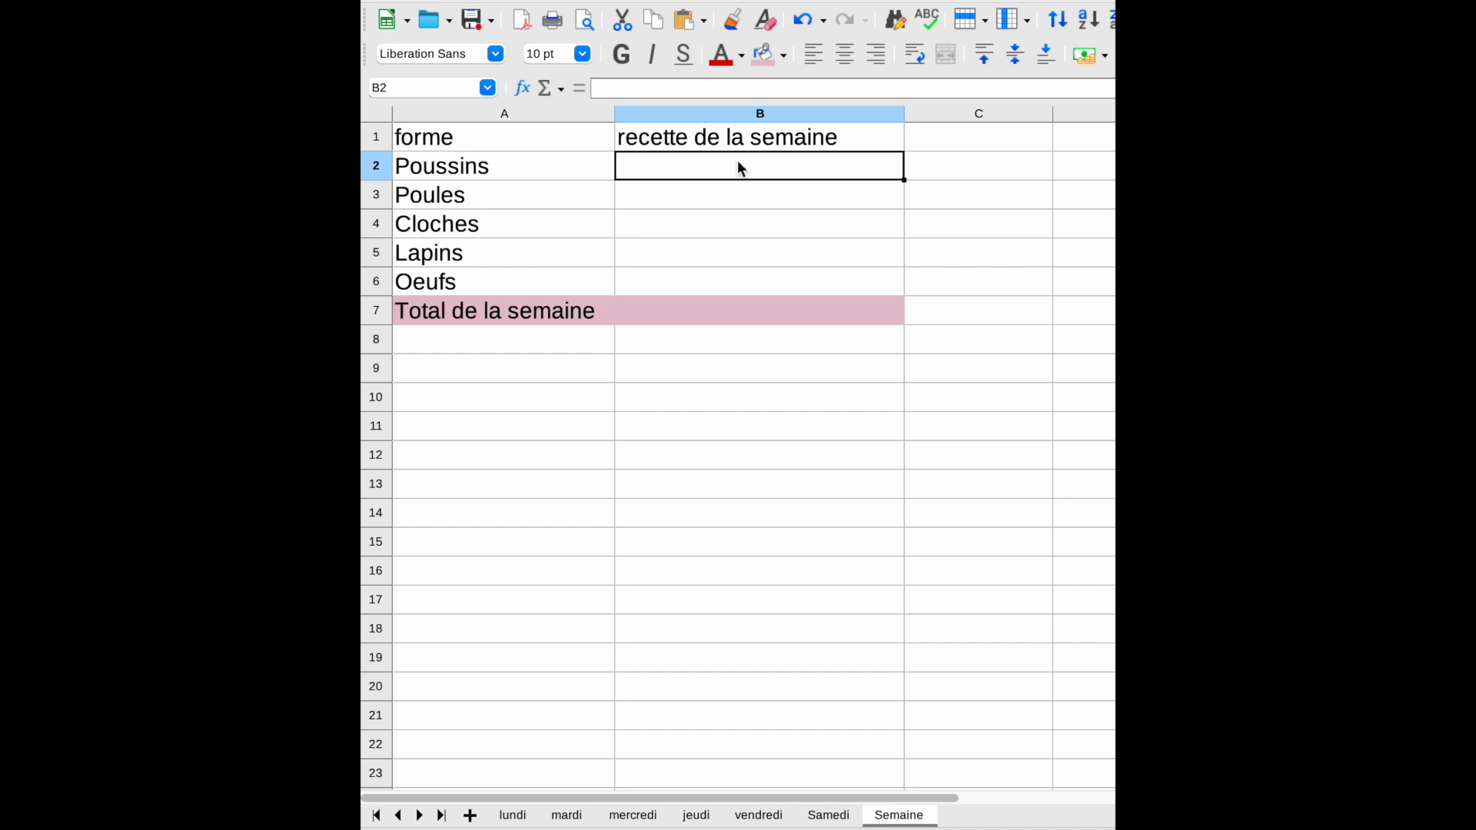
text(=)
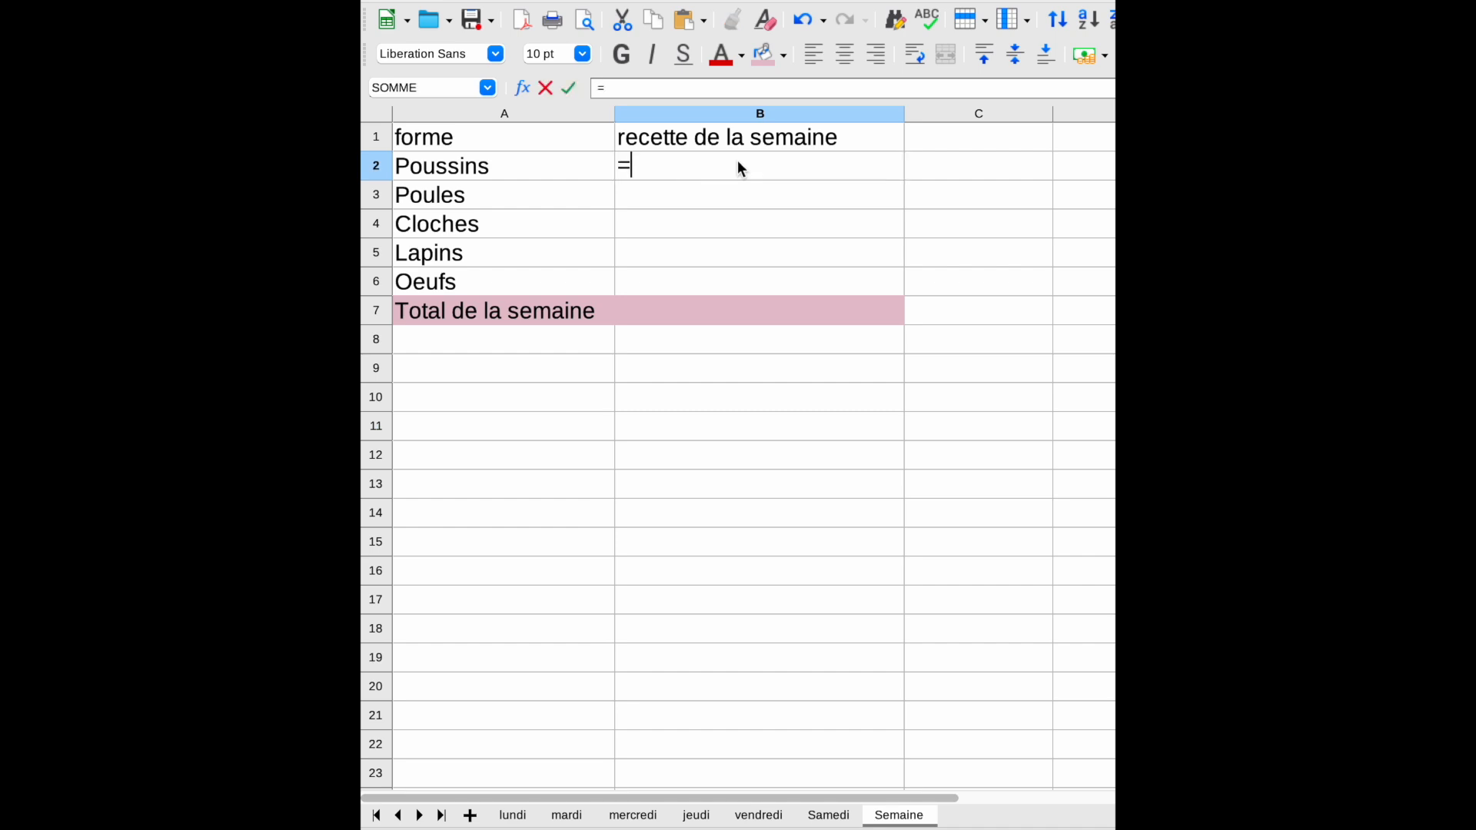
click(513, 816)
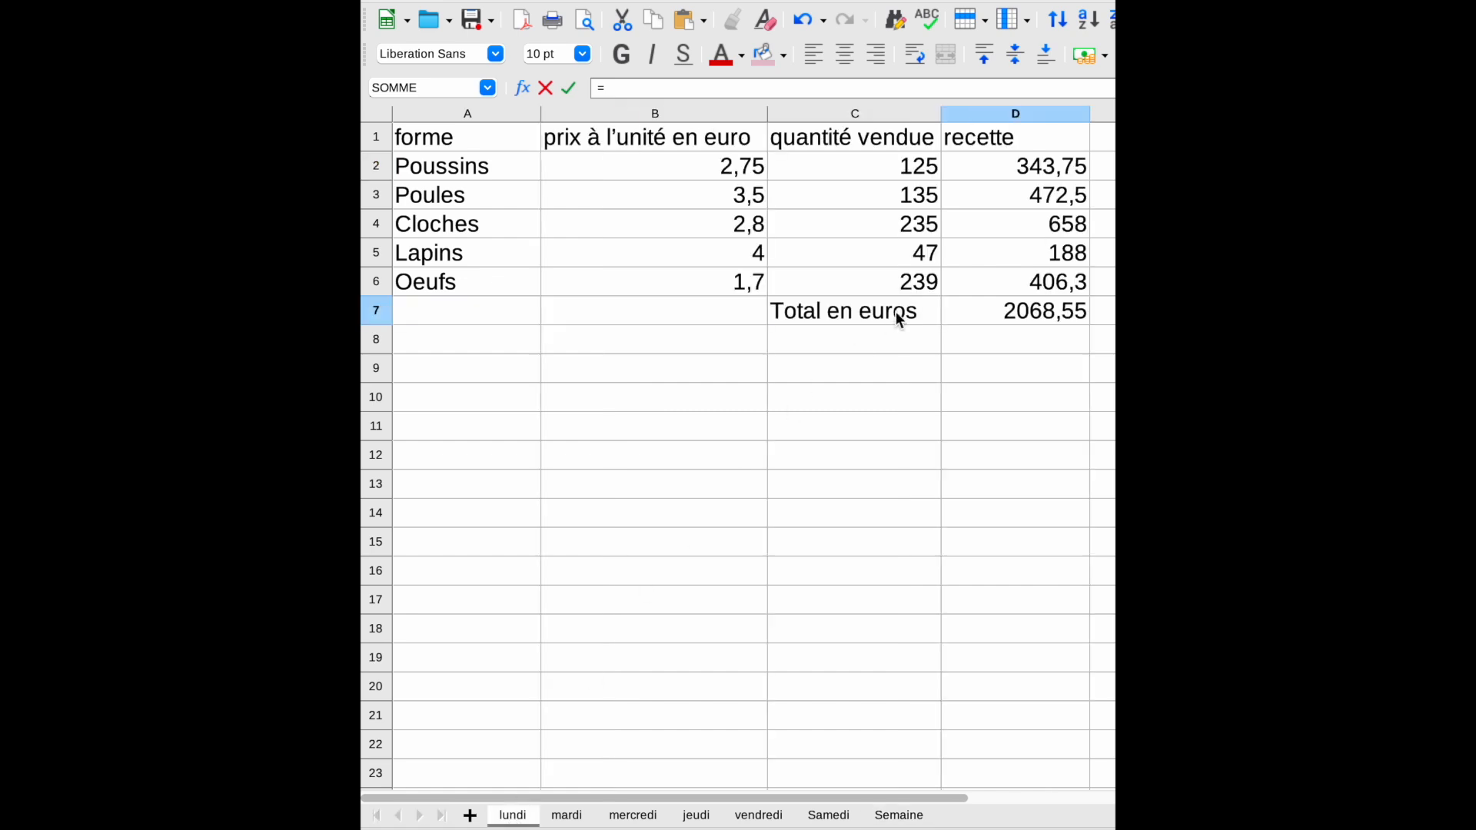
click(988, 177)
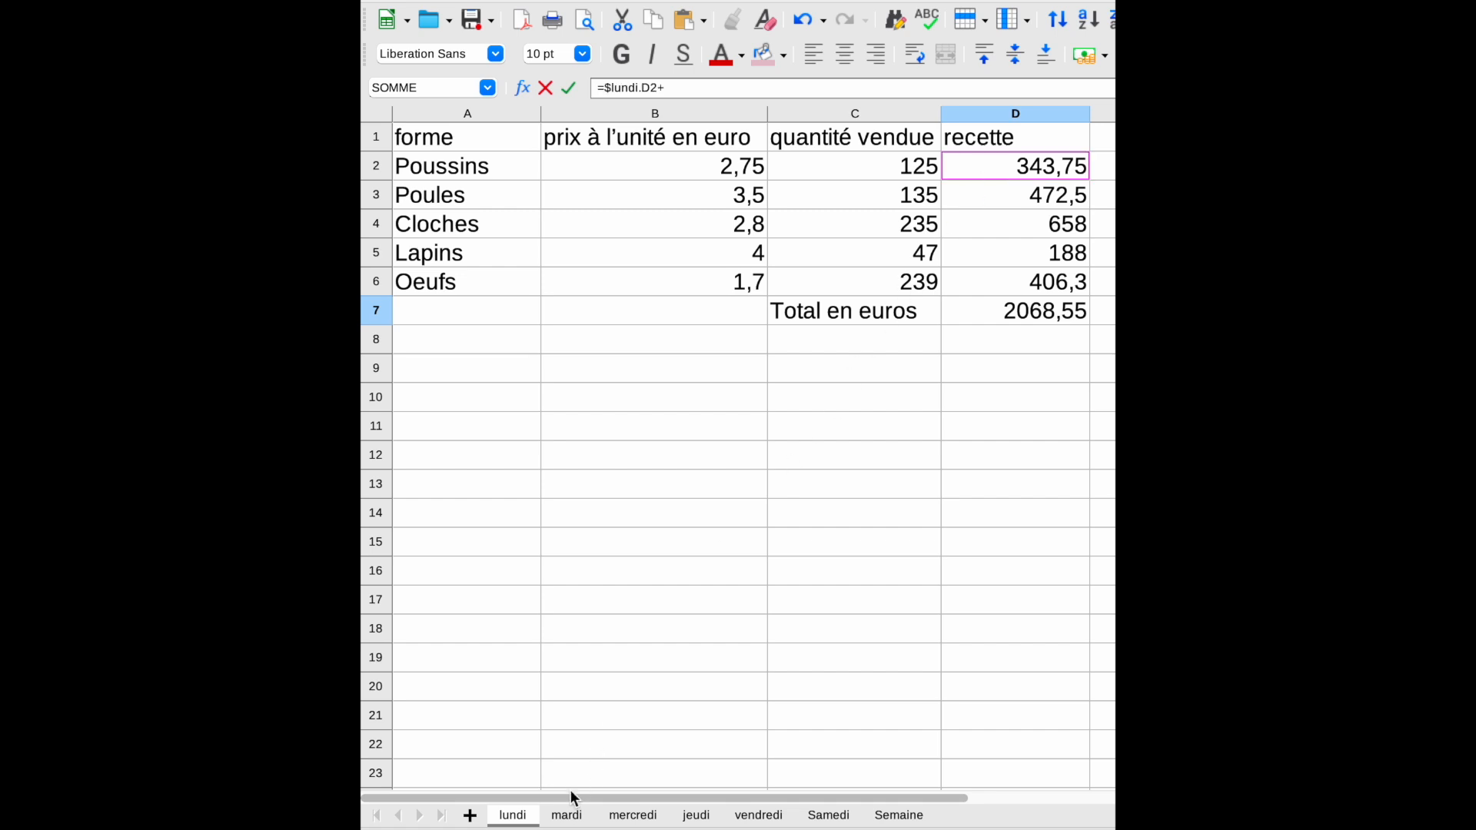
click(567, 816)
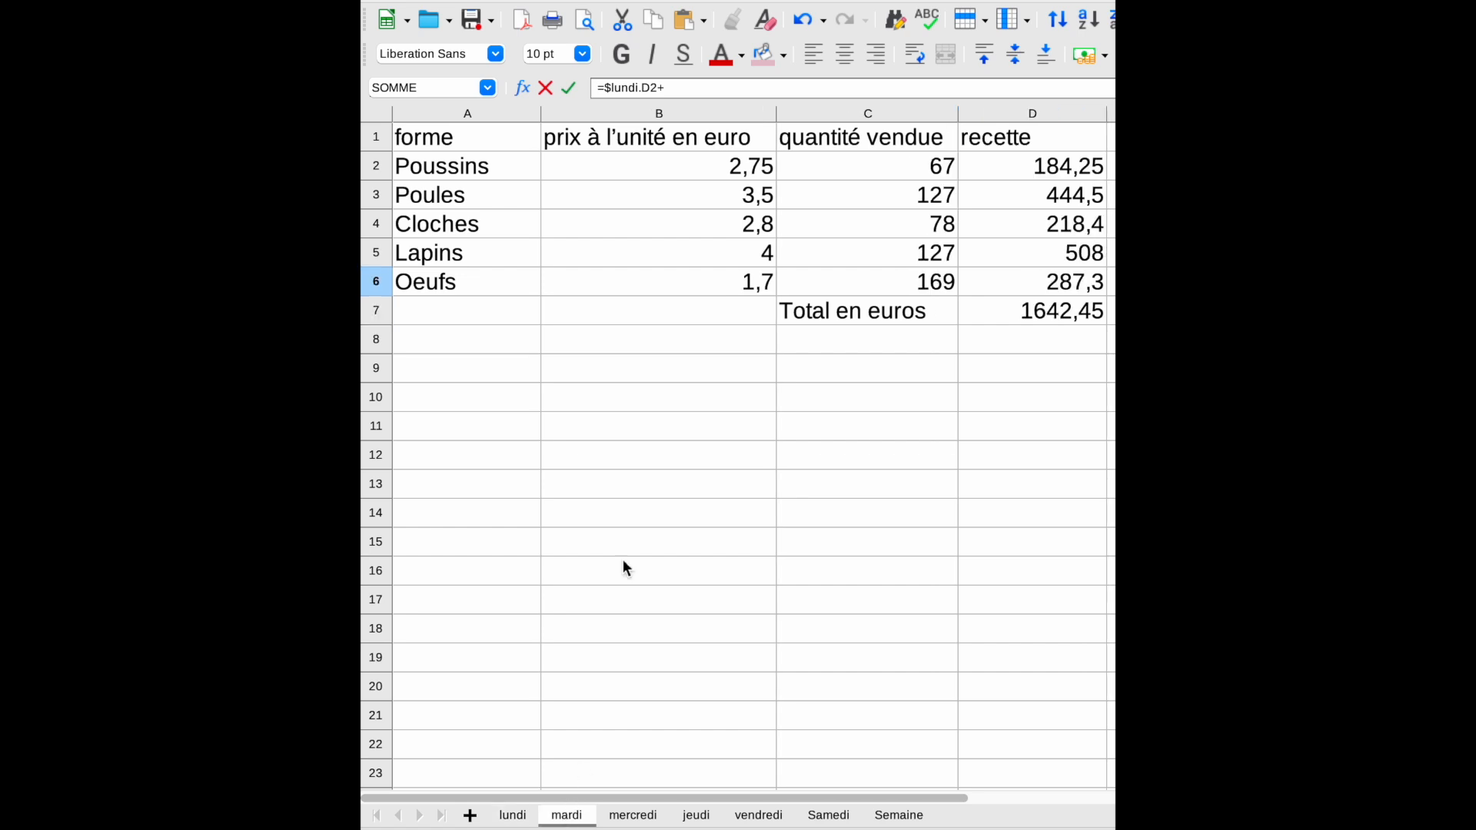
click(1010, 173)
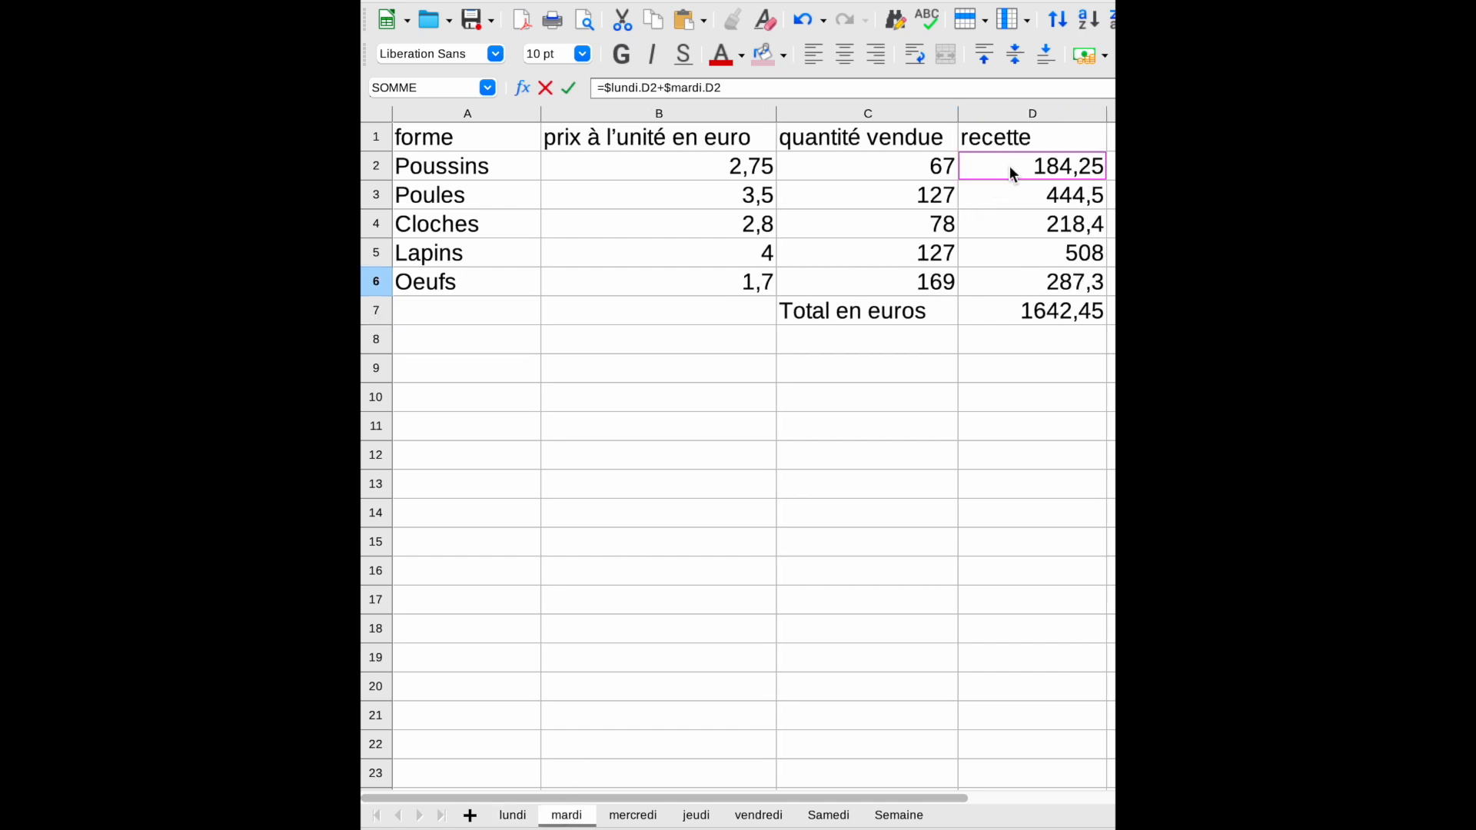
text(+)
click(633, 815)
click(1025, 171)
text(+$mercredi.D2+)
Step: Extend the B2 formula with D2 from the jeudi, vendredi and Samedi sheets and confirm it
click(695, 815)
click(1030, 167)
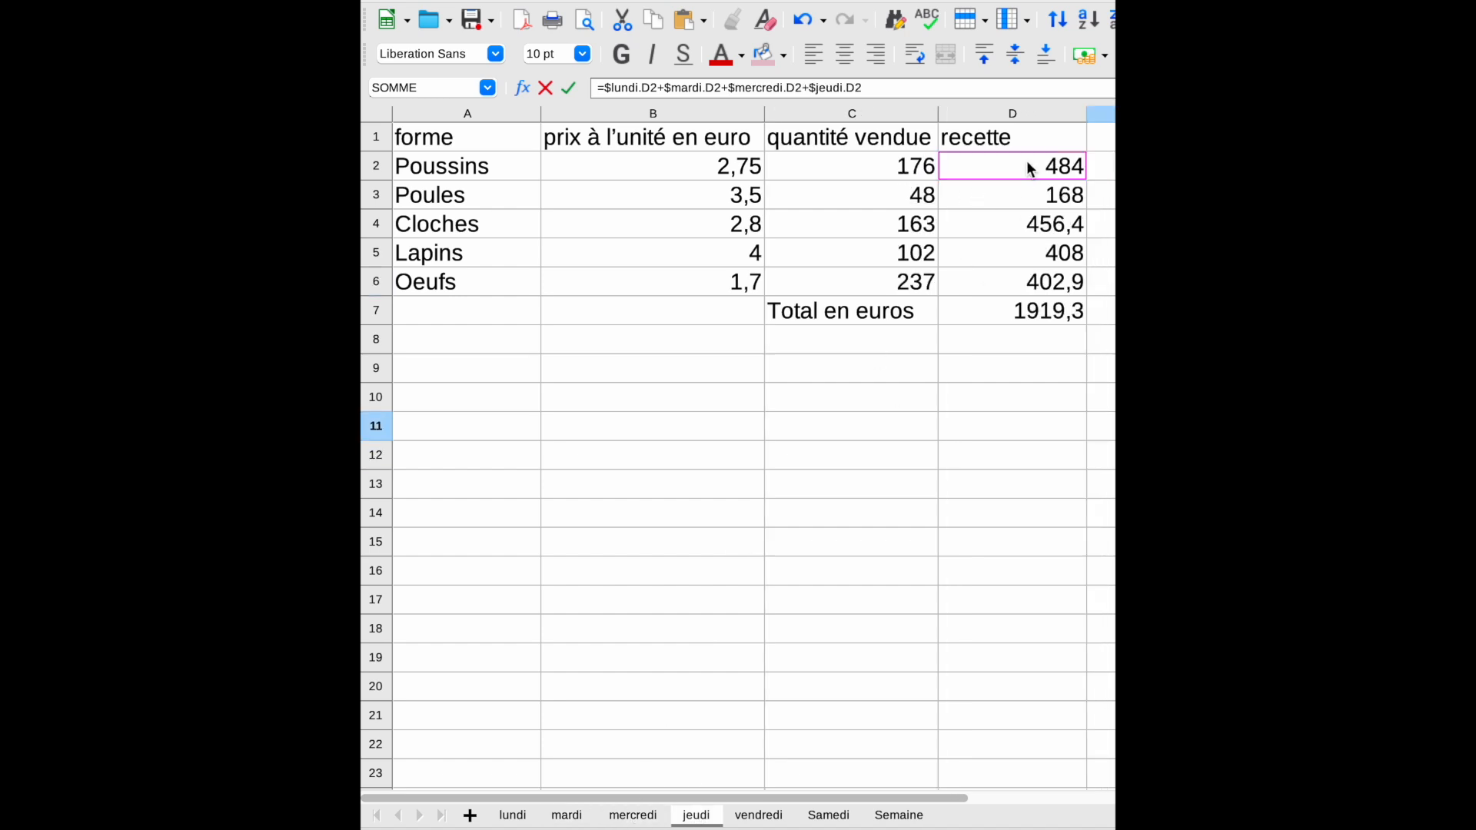
text(+)
click(758, 815)
click(1042, 173)
click(828, 815)
click(1061, 172)
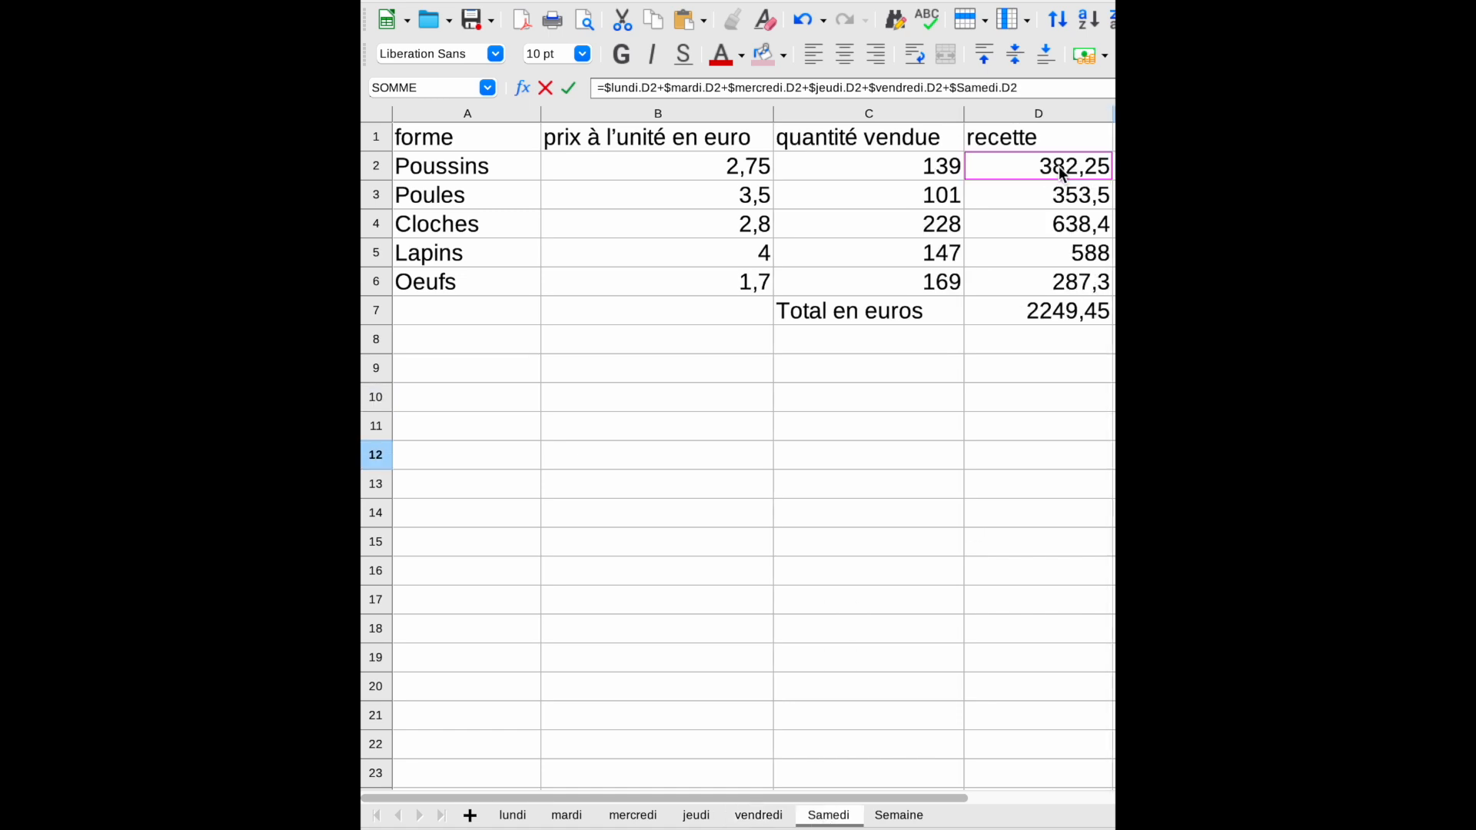
key(Return)
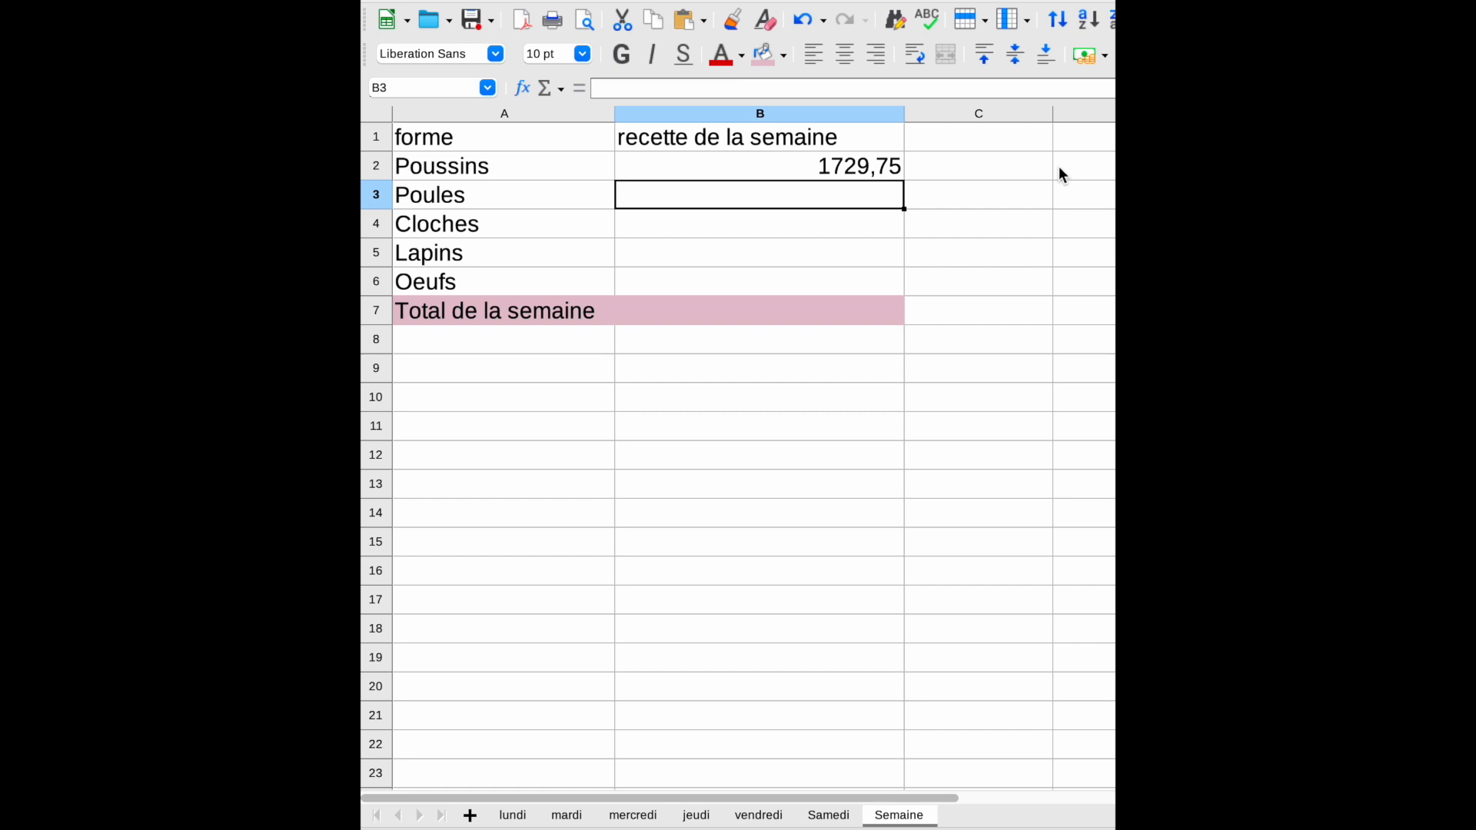
Step: Fill the B2 weekly revenue formula down through B6 for the other products
click(836, 170)
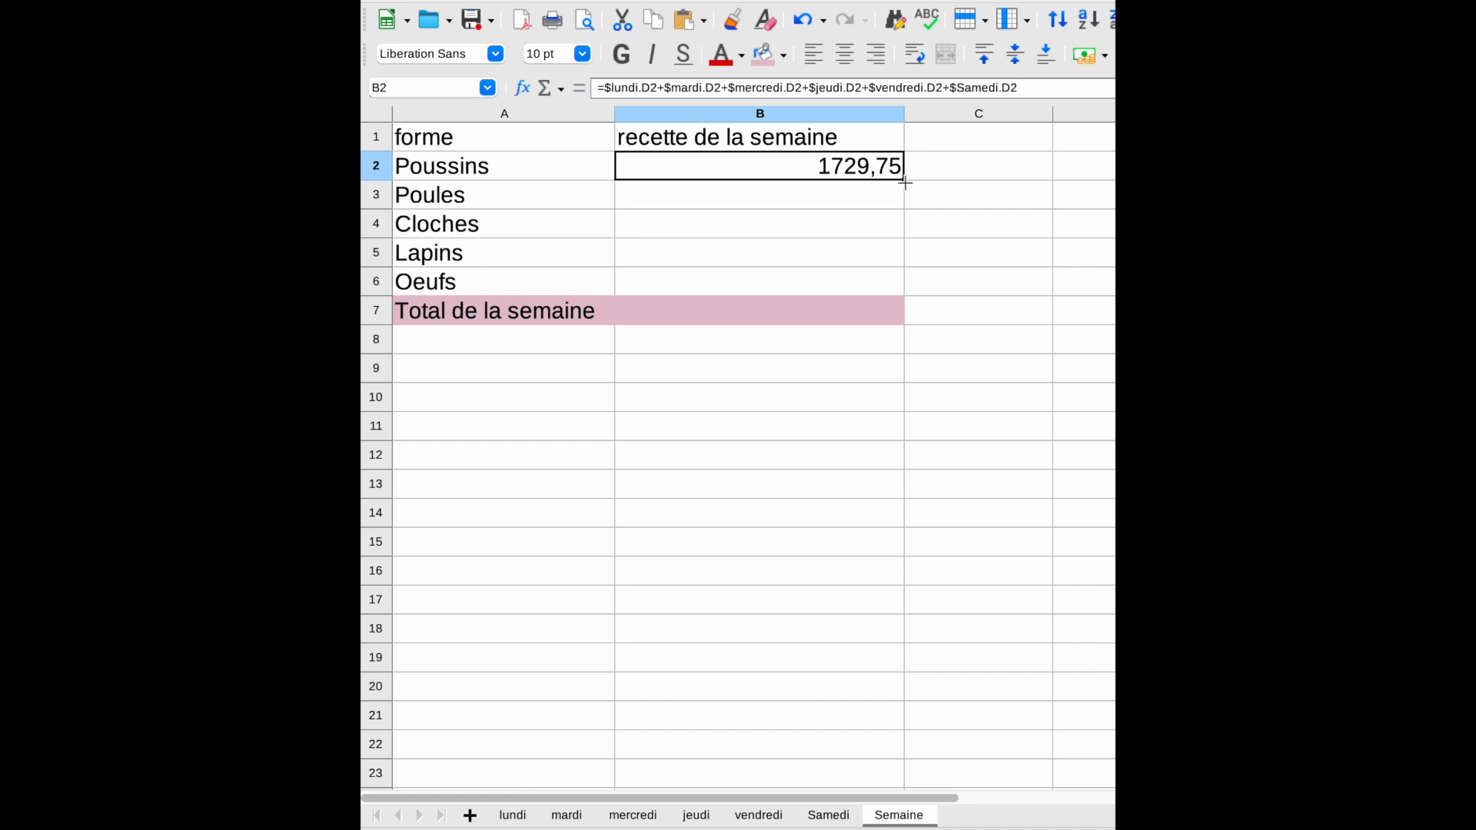
drag(905, 183, 890, 294)
click(1260, 368)
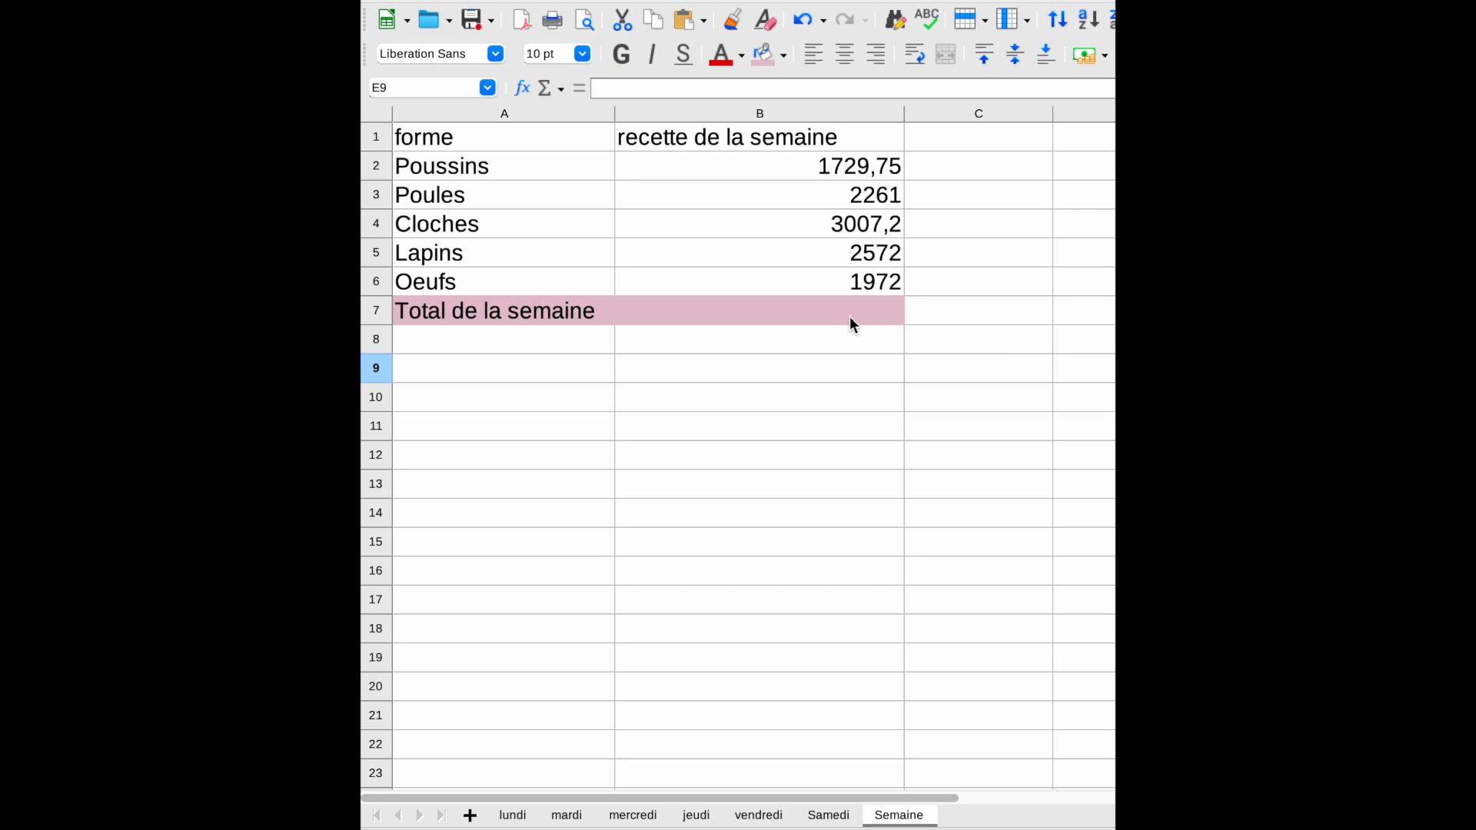
Step: Compute the week's total in B7 with =SOMME(B2:B6)
click(827, 319)
text(=SO)
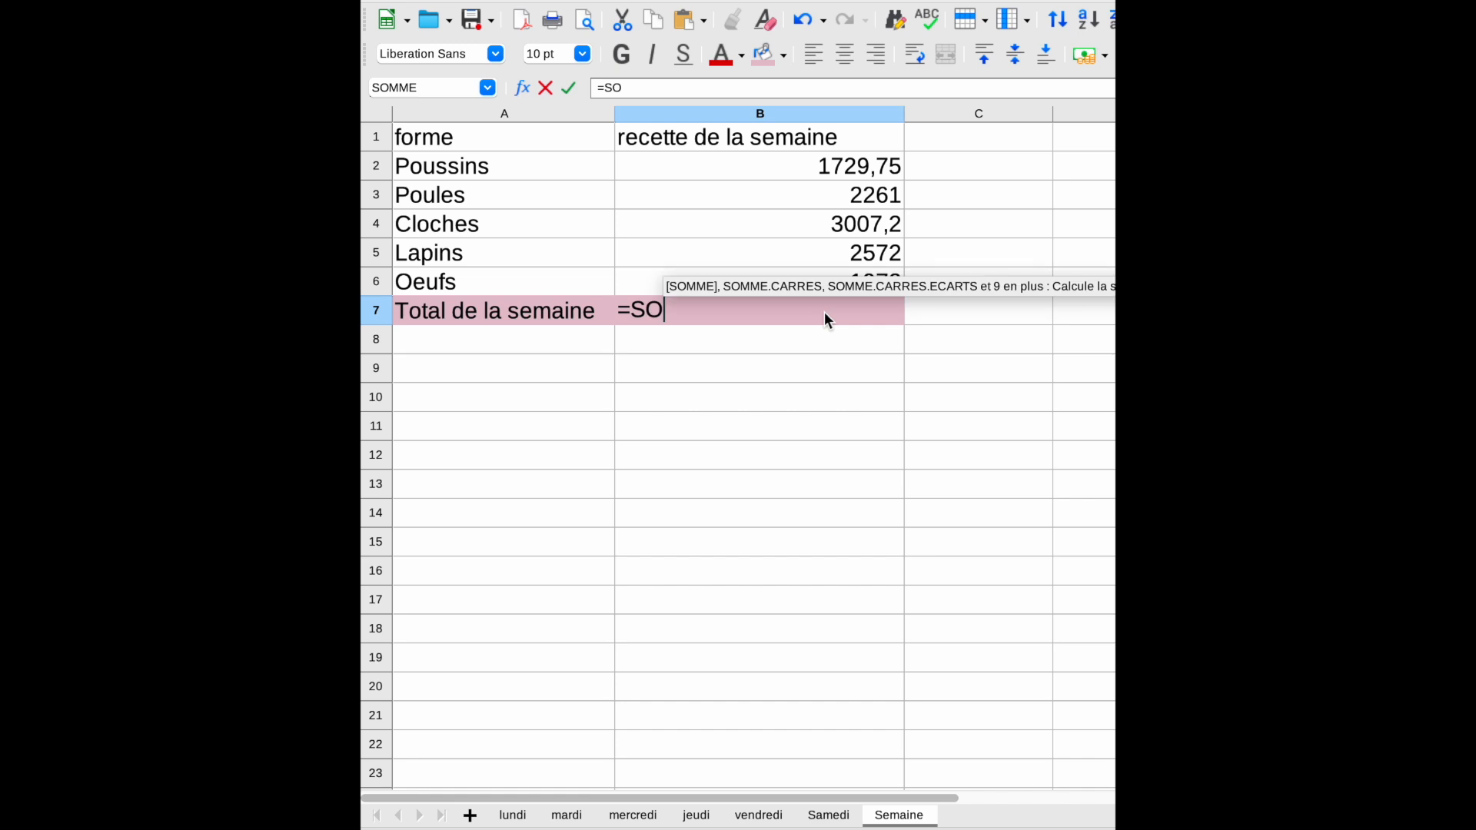
text(MME)
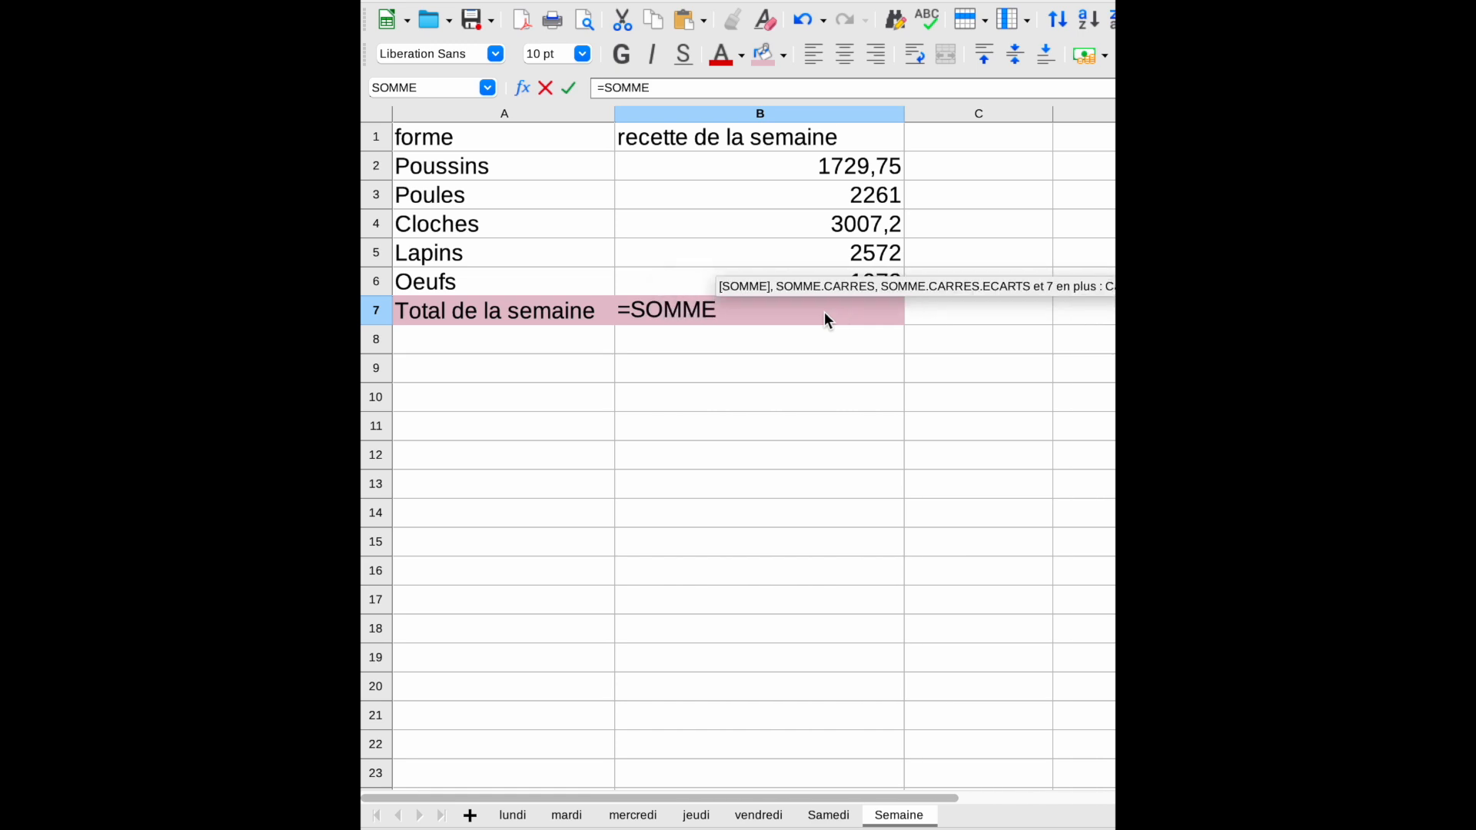
text(()
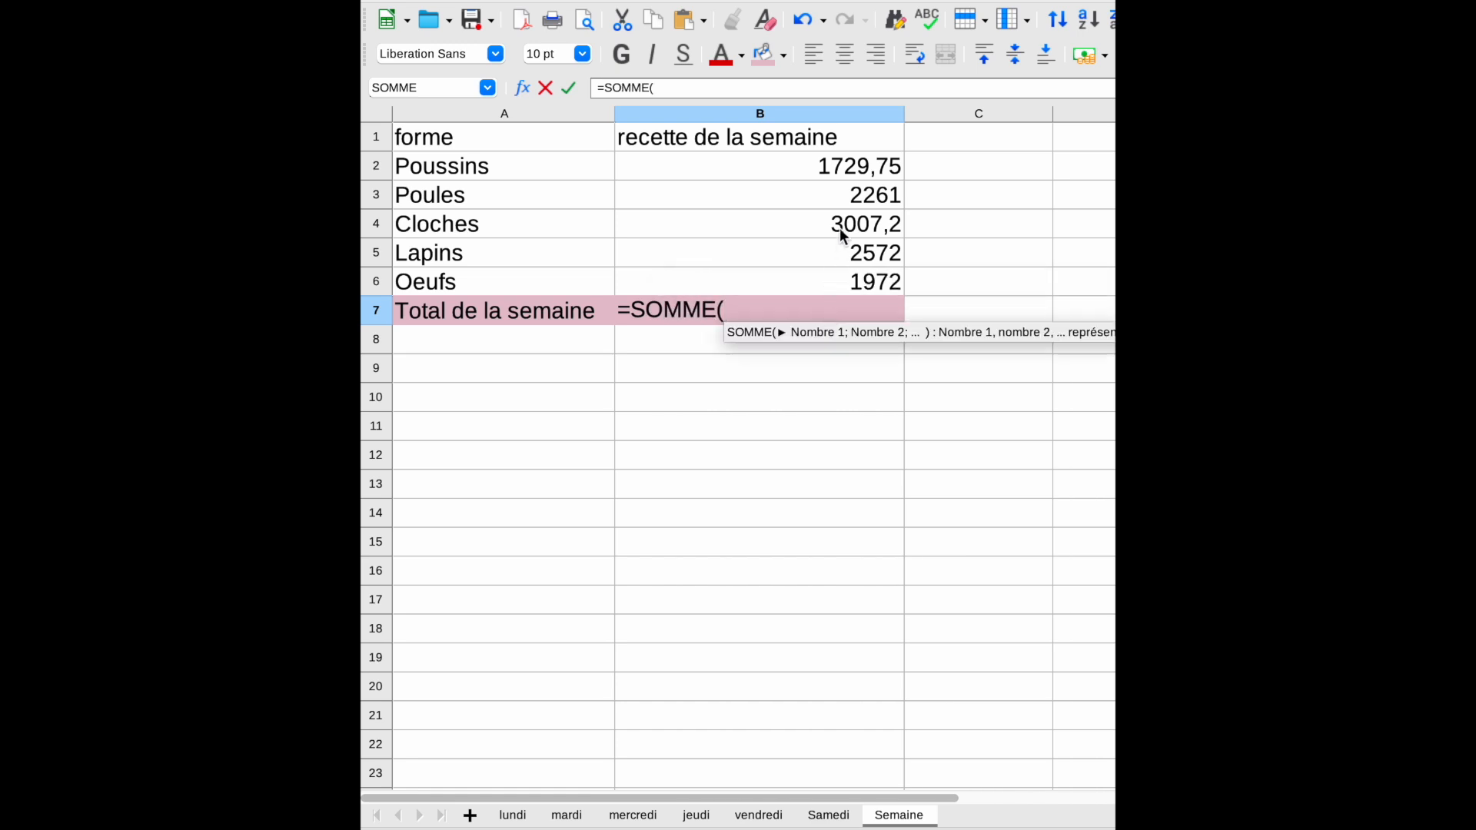
click(853, 172)
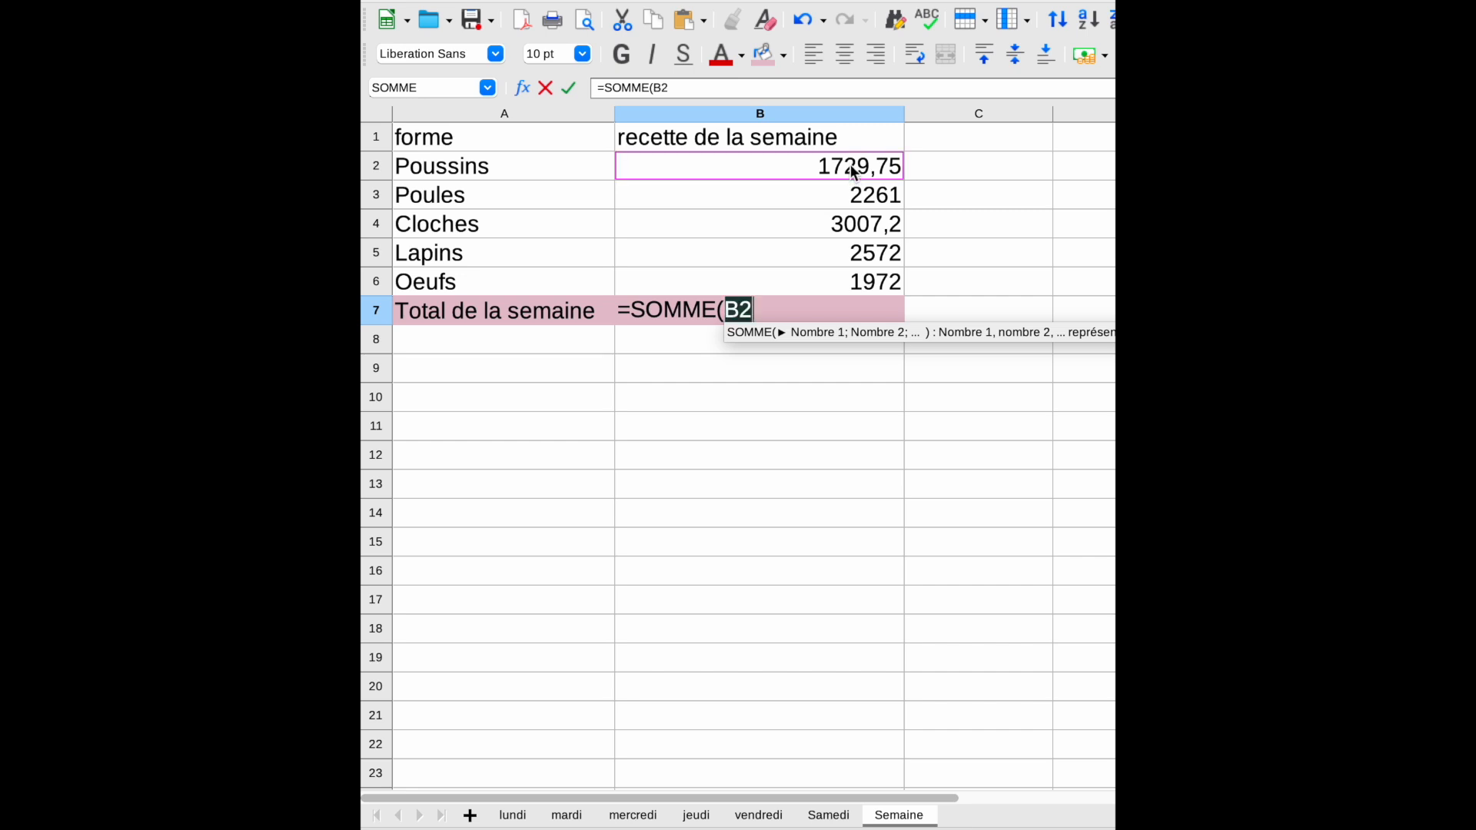
drag(853, 172, 855, 283)
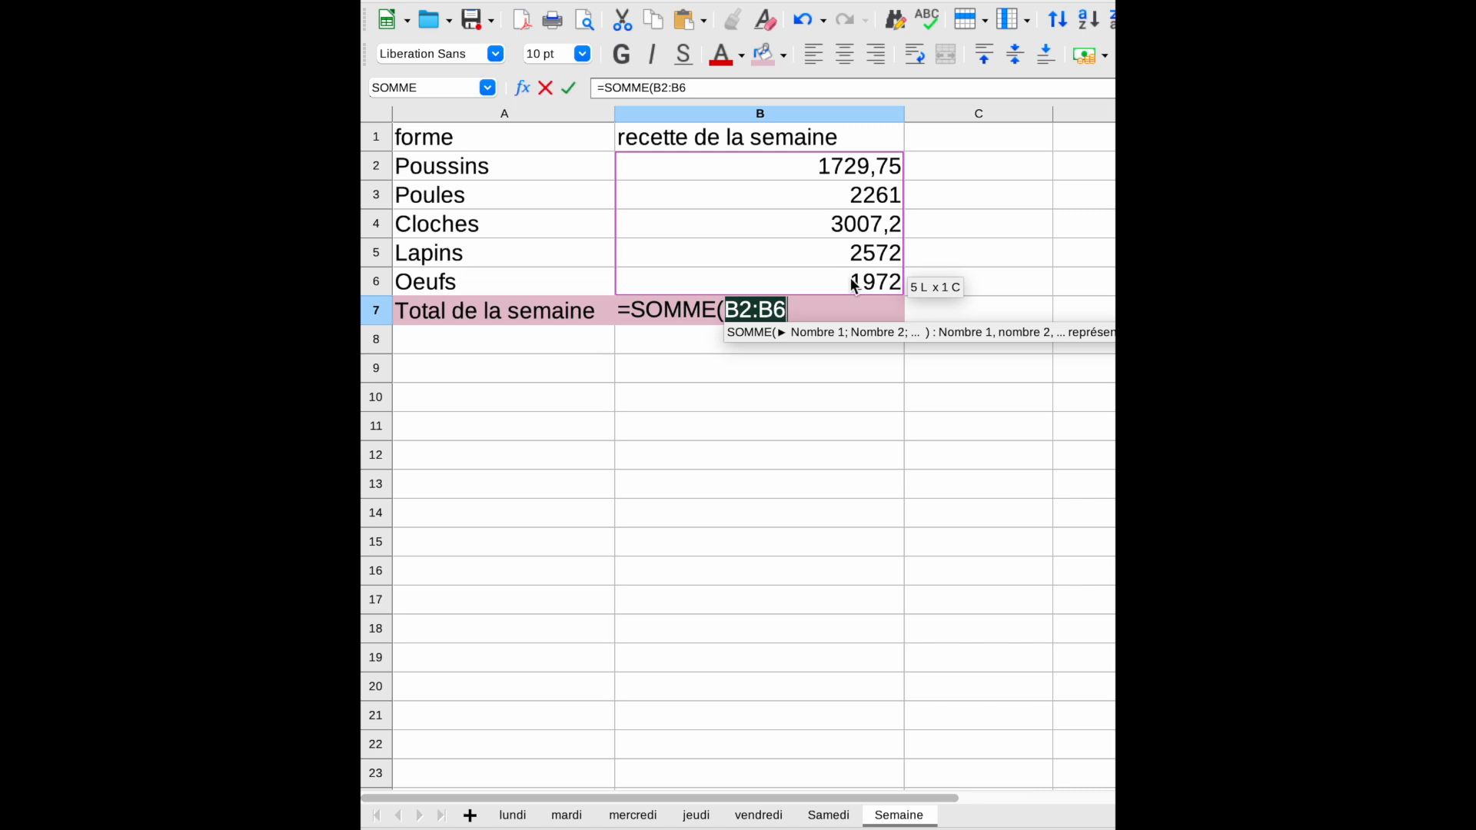
text())
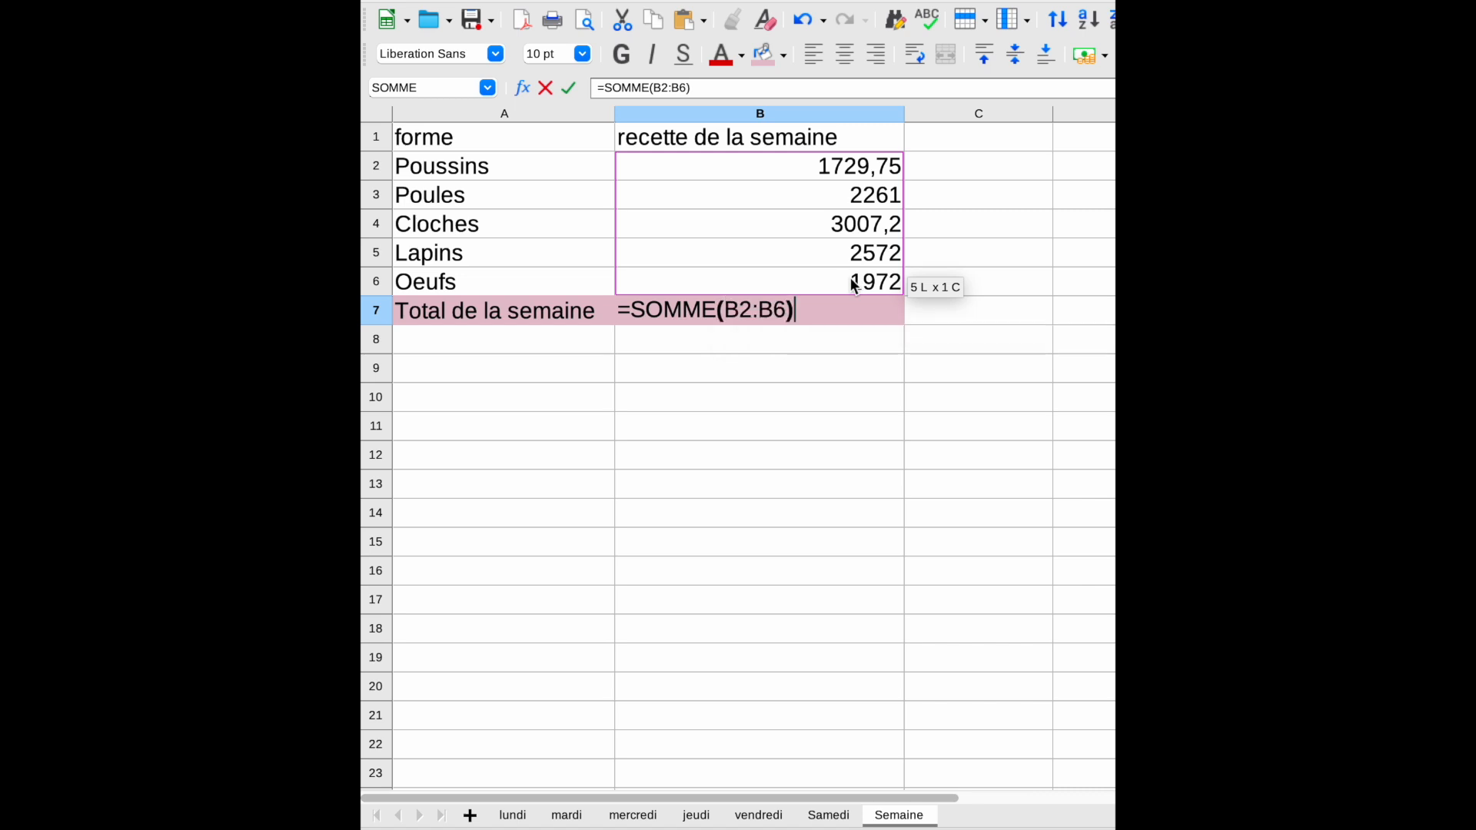
key(Return)
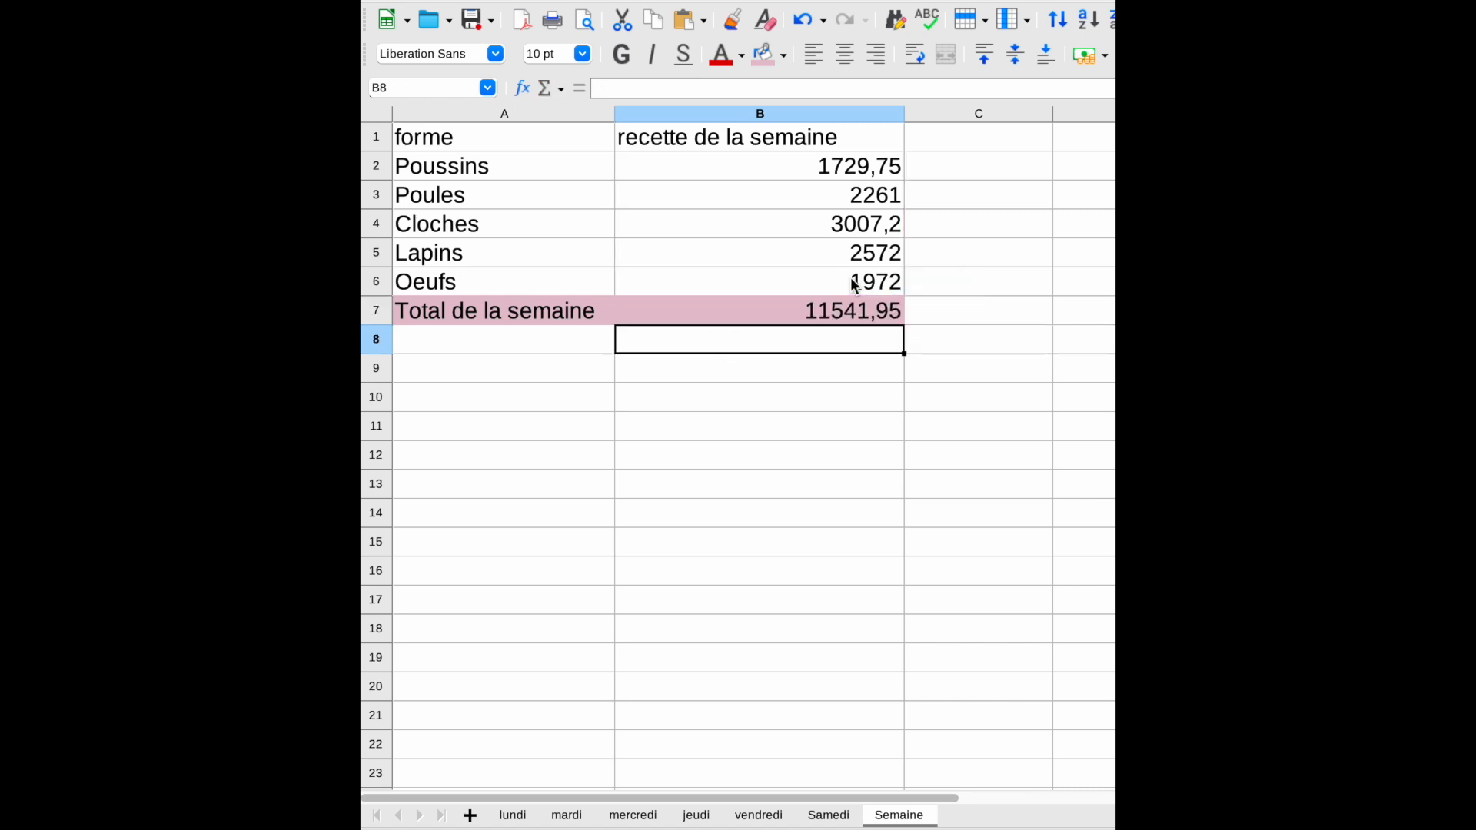
click(1276, 310)
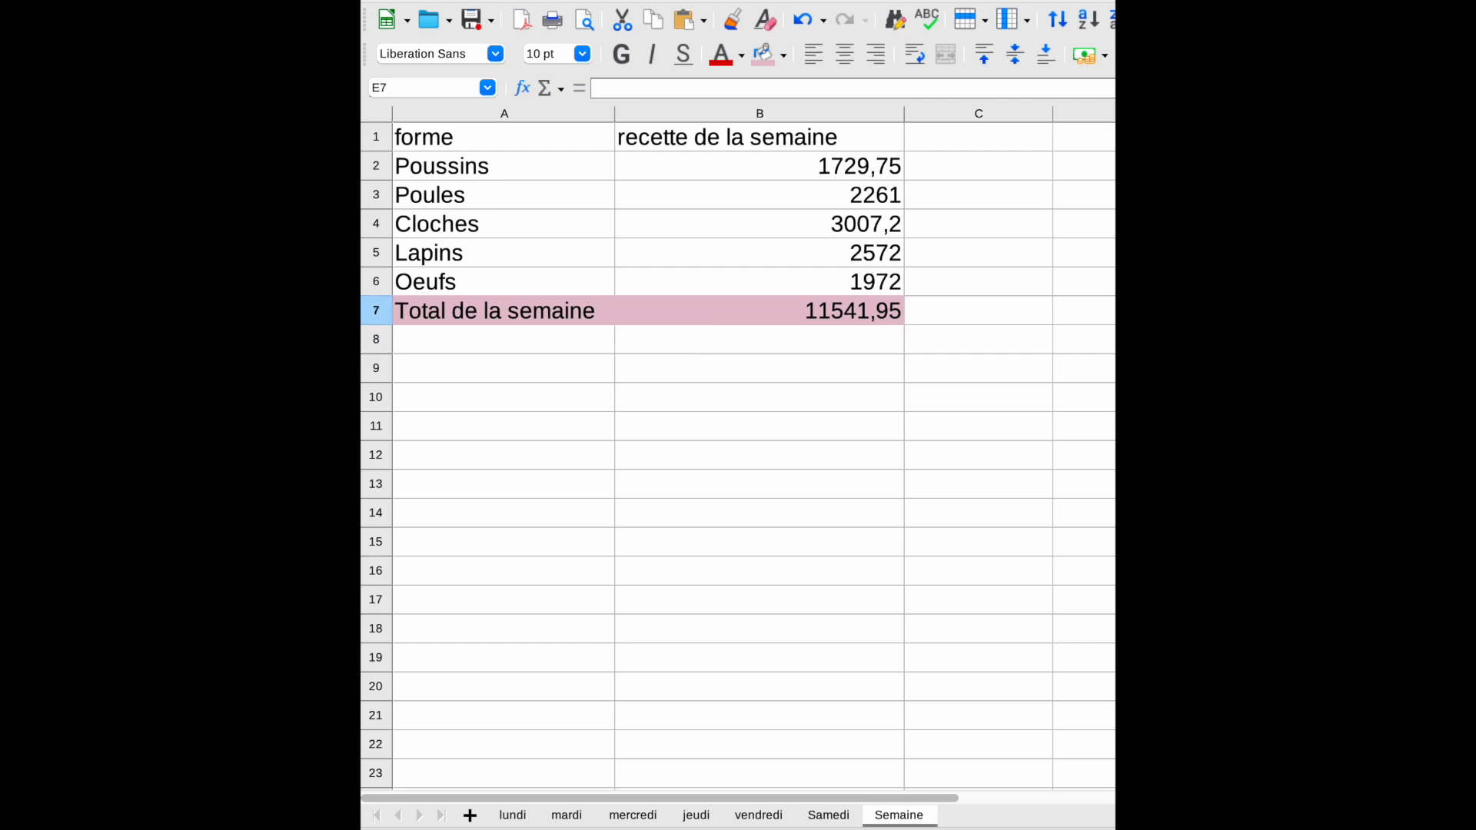